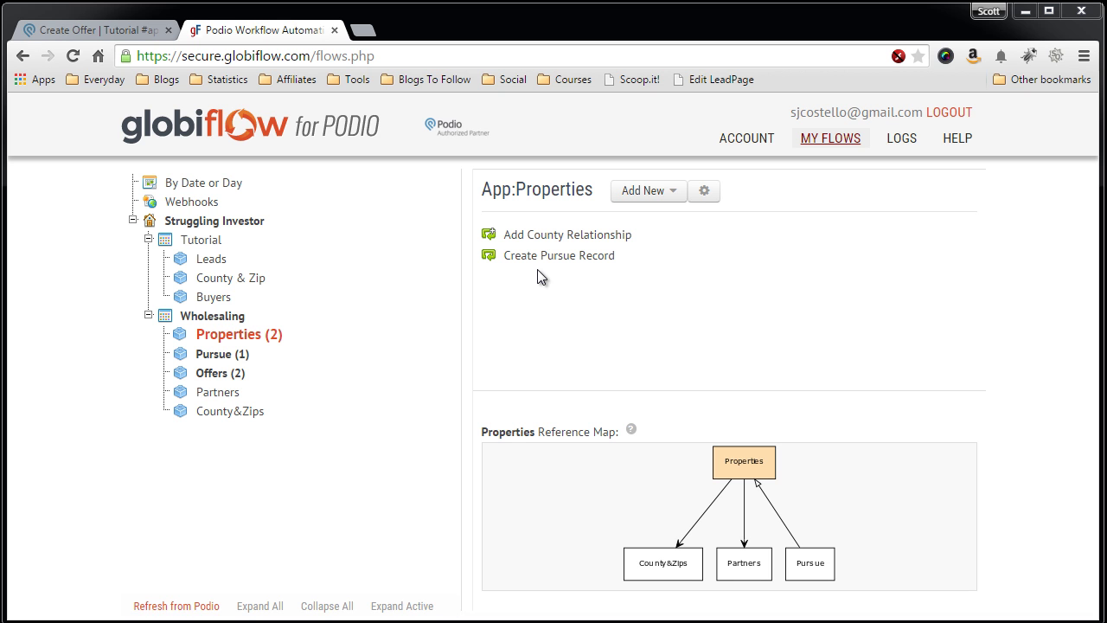
Show the Tutorial workspace page with its Buyers, County & Zip and Leads reference map
left_click(204, 243)
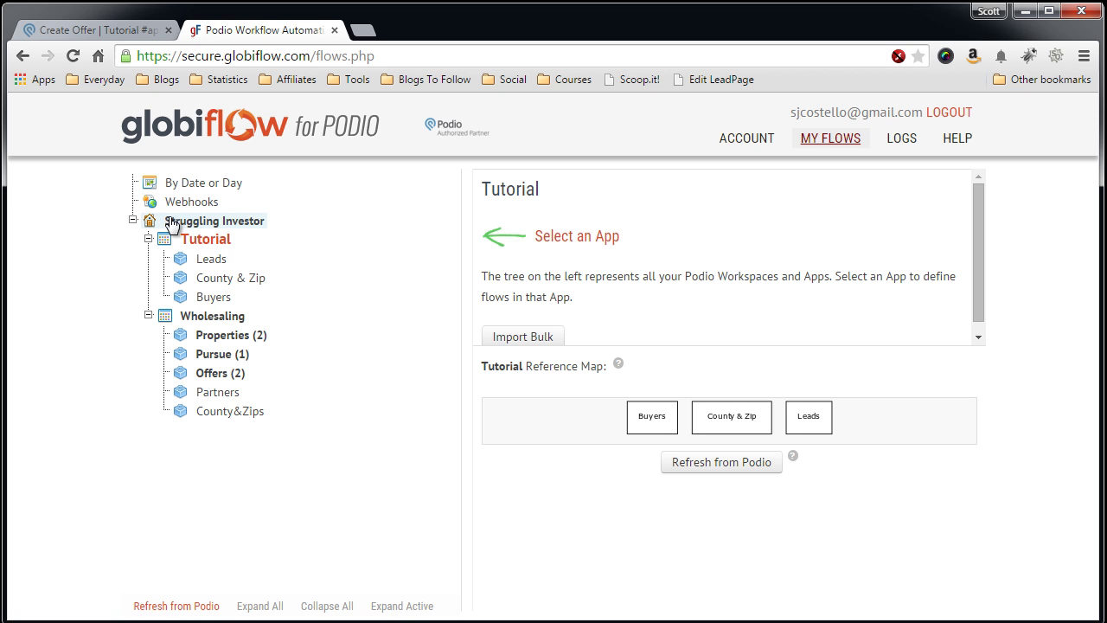
Refresh the Tutorial workspace from Podio so Pursue and Offers appear, then open Leads
left_click(209, 242)
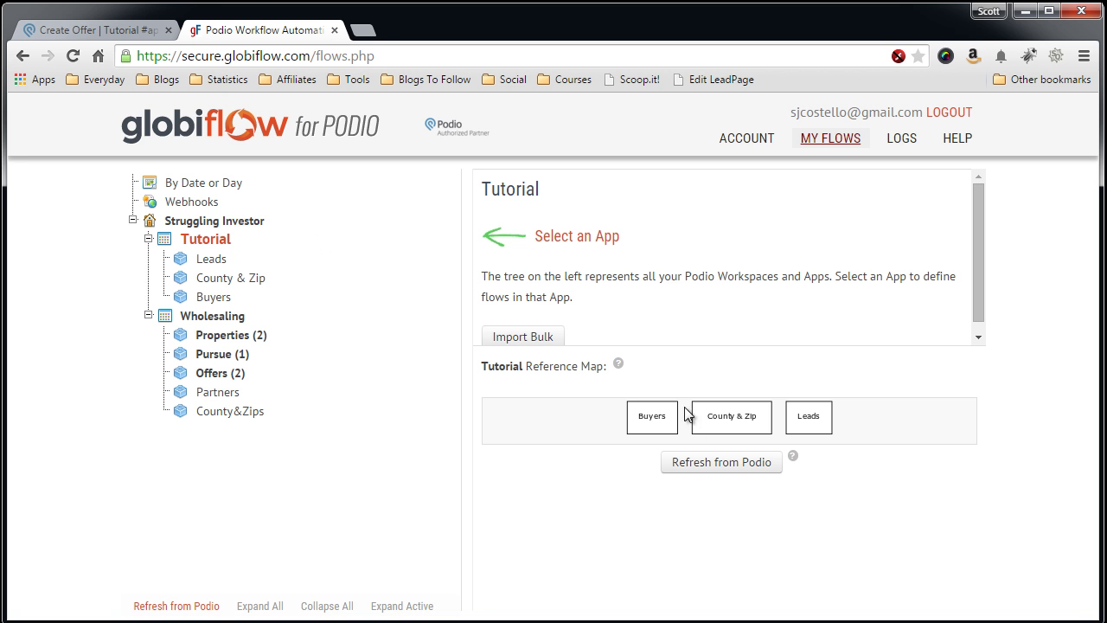
left_click(717, 467)
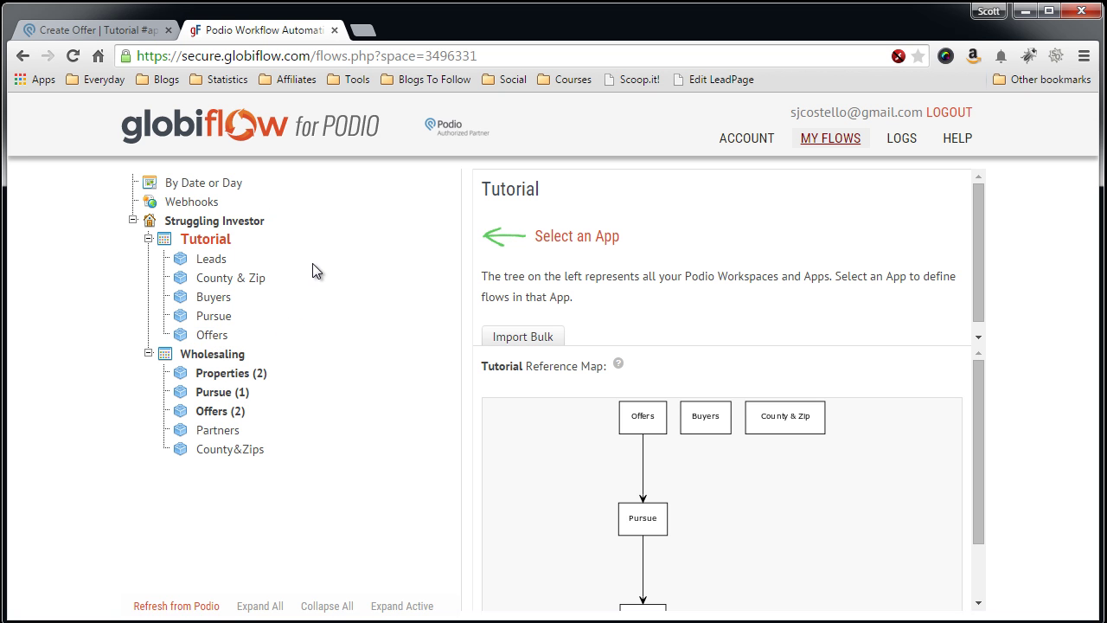
left_click(209, 264)
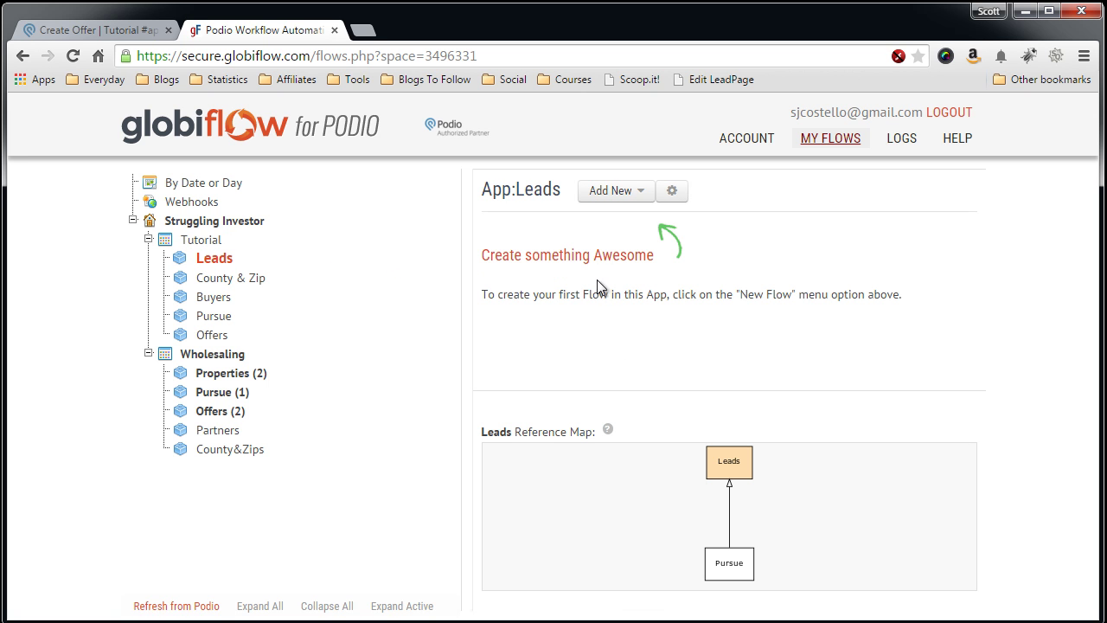
Create a new flow on the Leads app with the Item Updated trigger
left_click(613, 190)
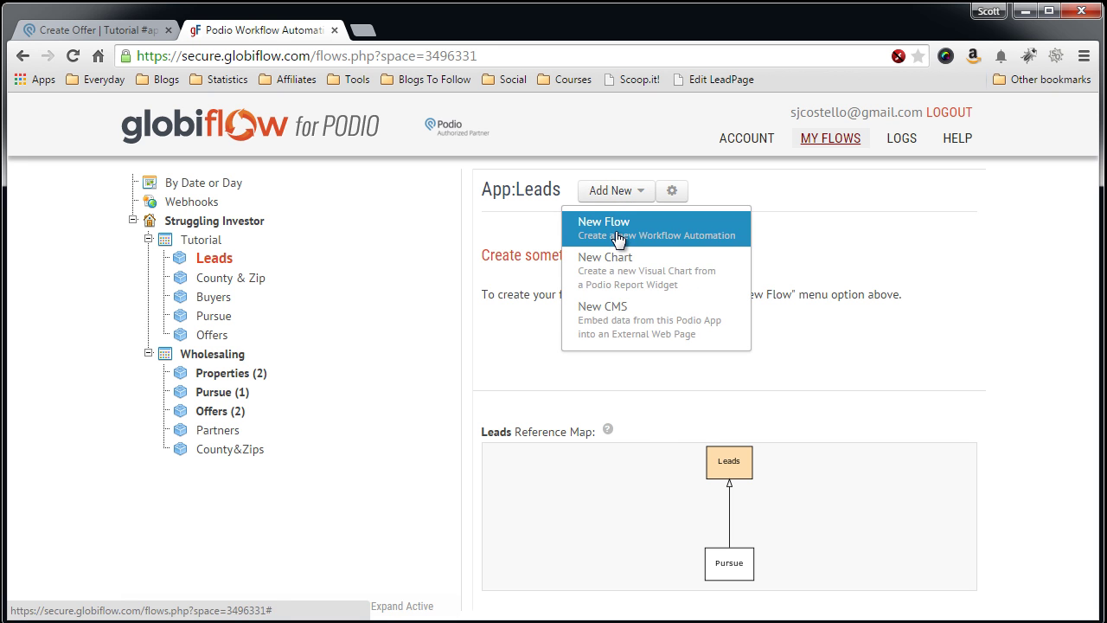
left_click(617, 239)
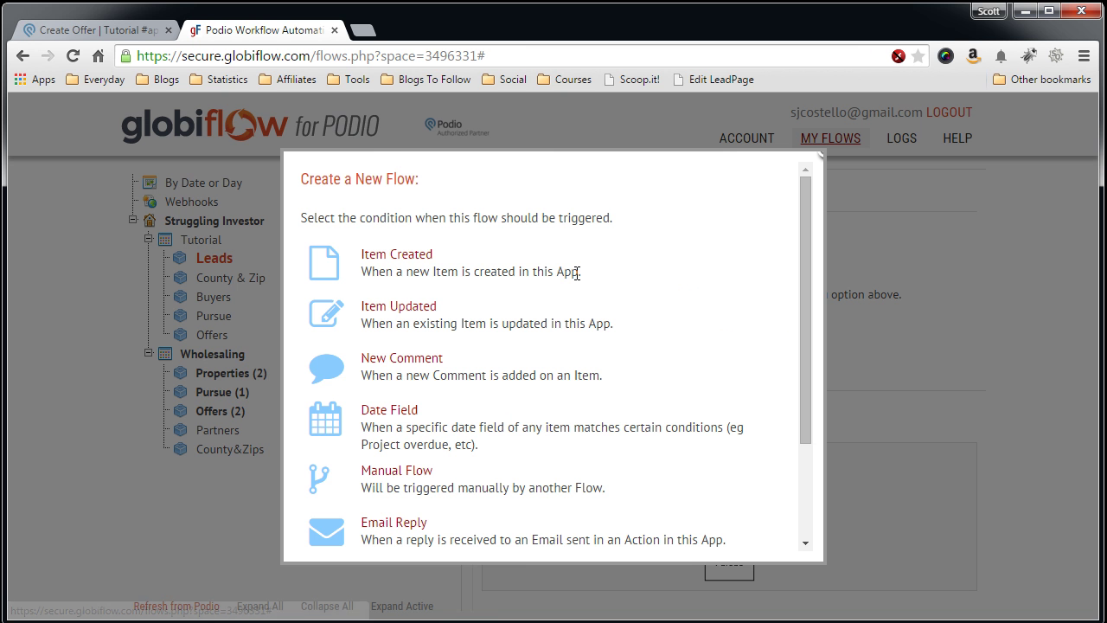
left_click(396, 308)
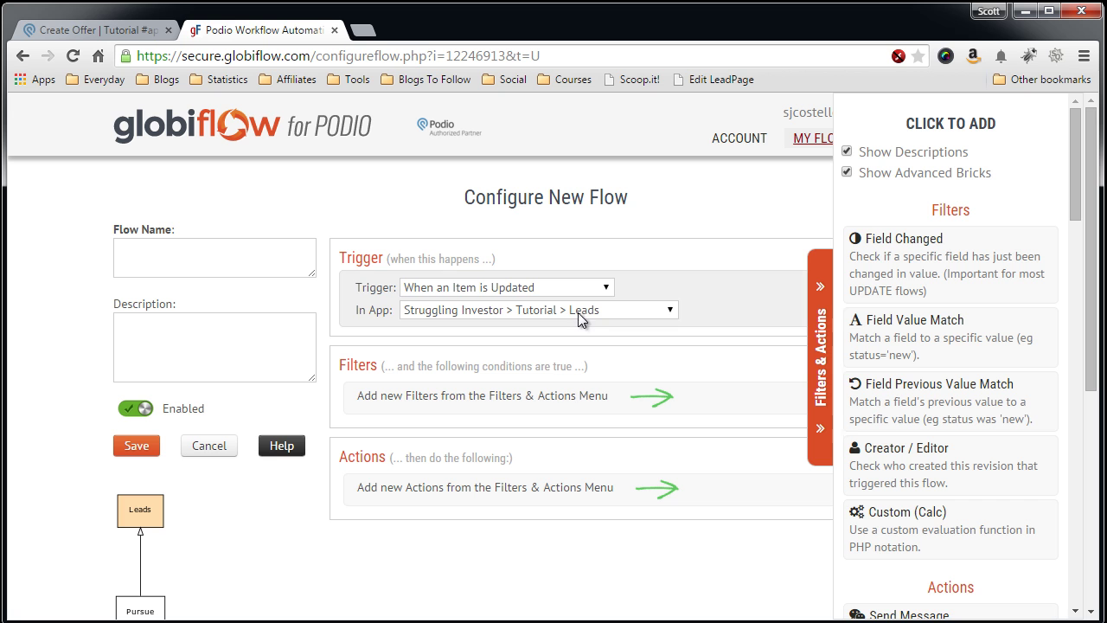
Add a Field Changed filter watching the Status field
left_click(919, 266)
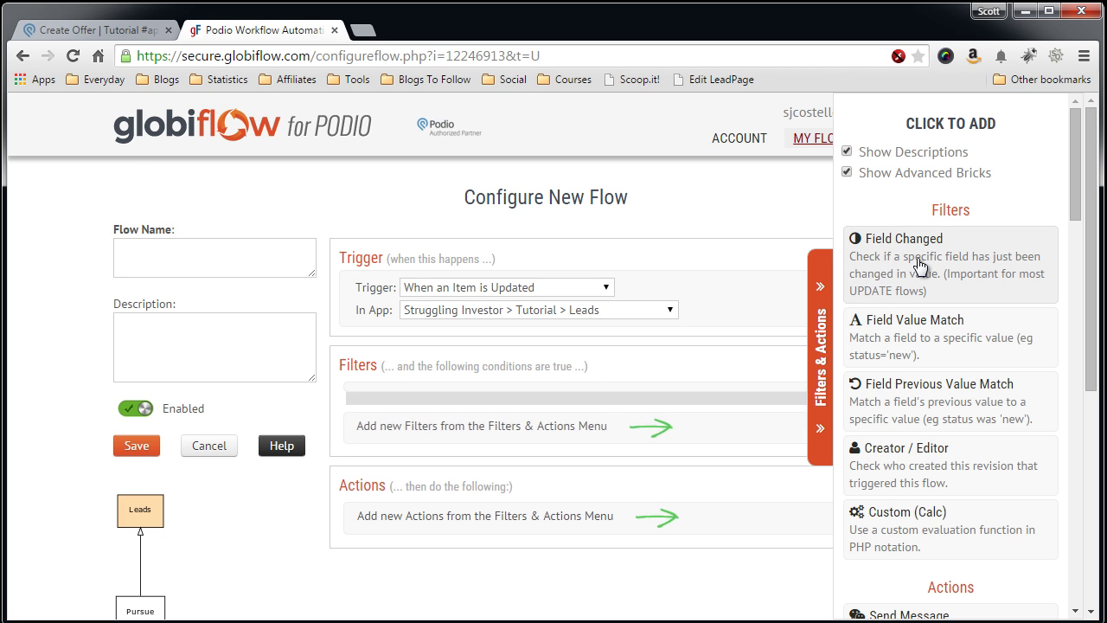
left_click(542, 398)
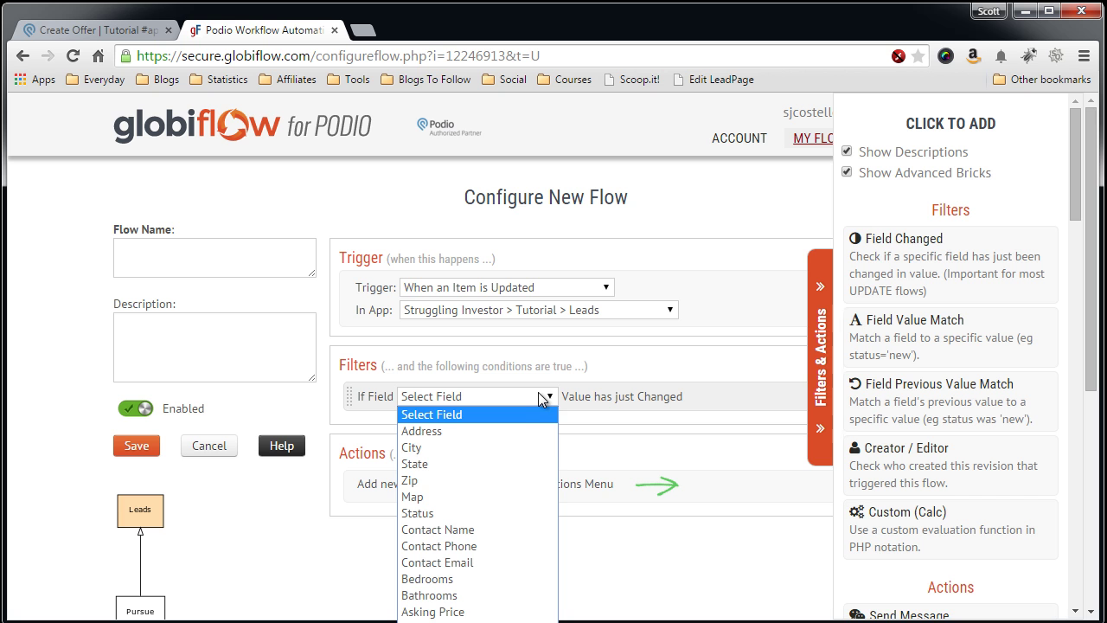
left_click(480, 516)
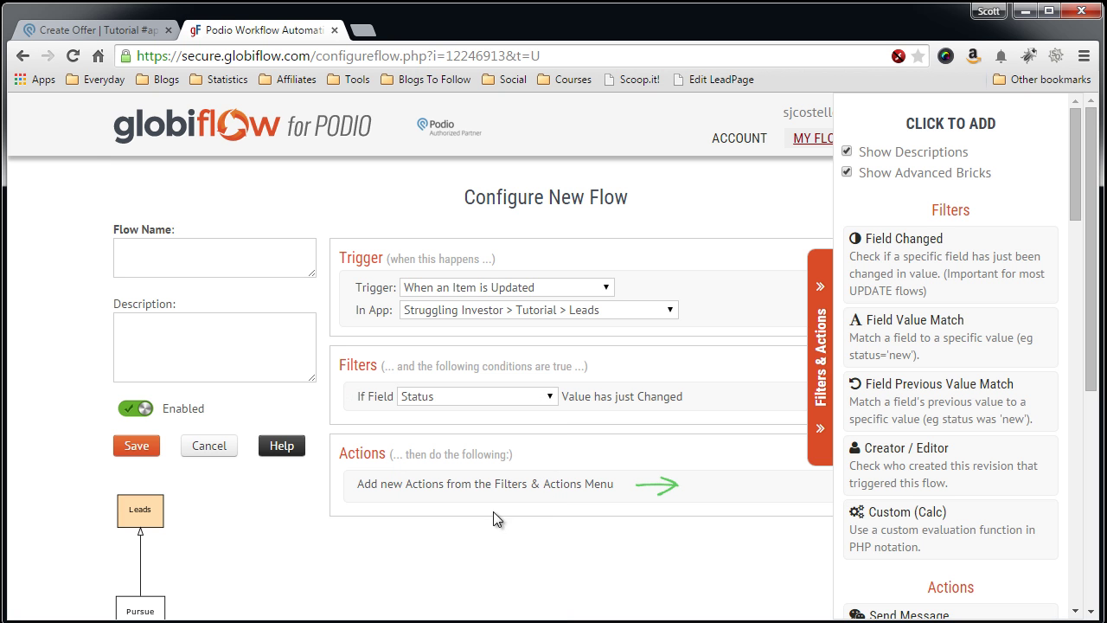
Add a Field Value Match filter requiring Status to equal Pursue
left_click(919, 346)
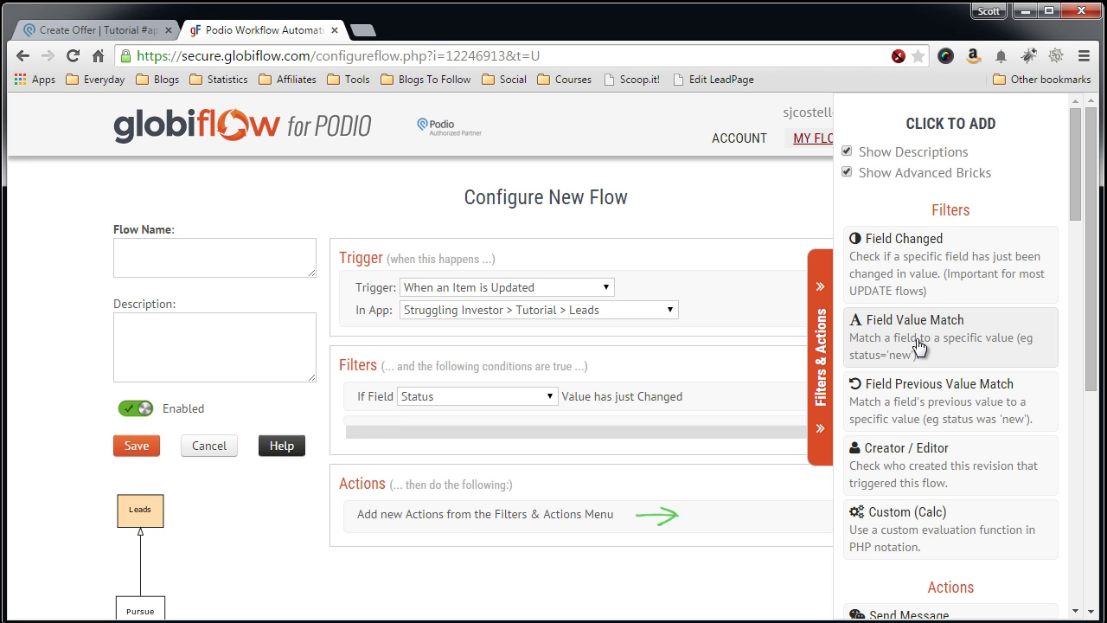
left_click(545, 435)
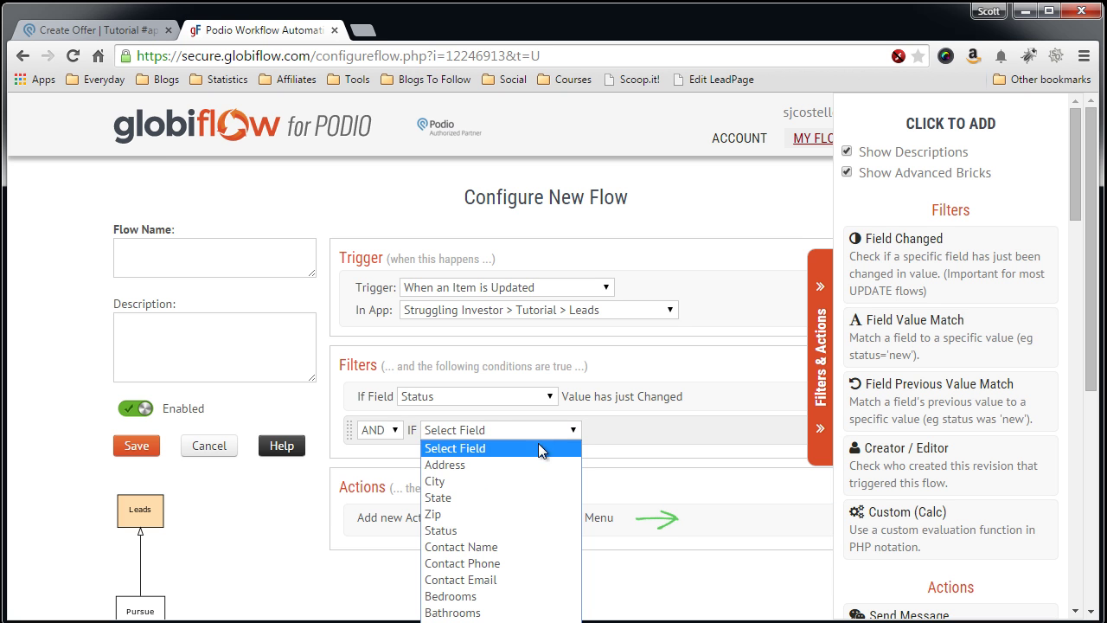
left_click(514, 527)
left_click(689, 436)
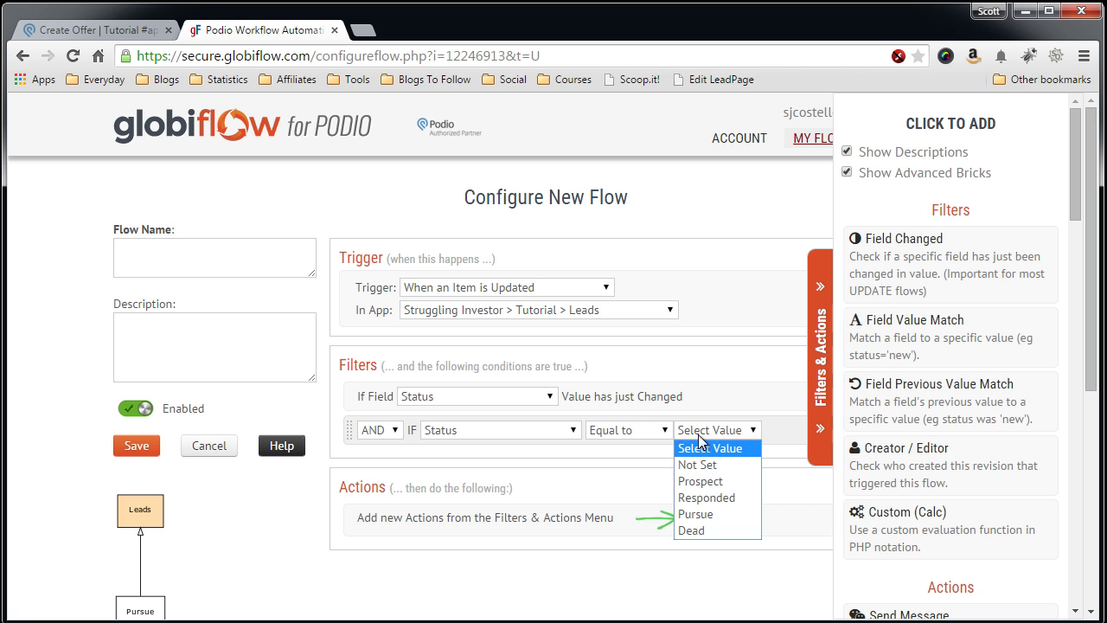
left_click(731, 514)
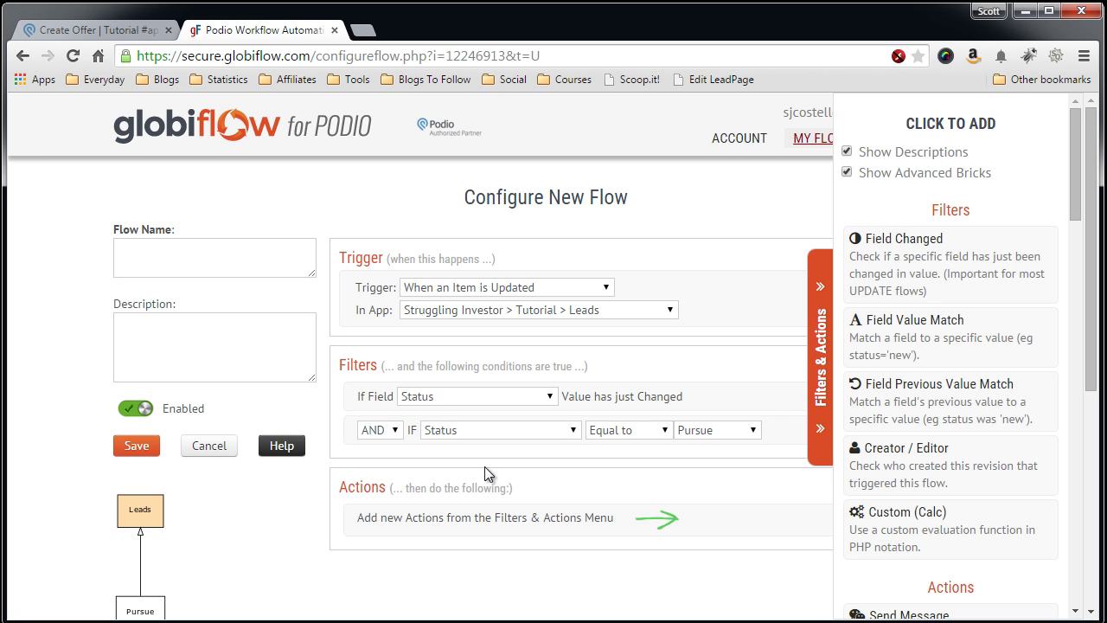
scroll(511, 468, "down", 1)
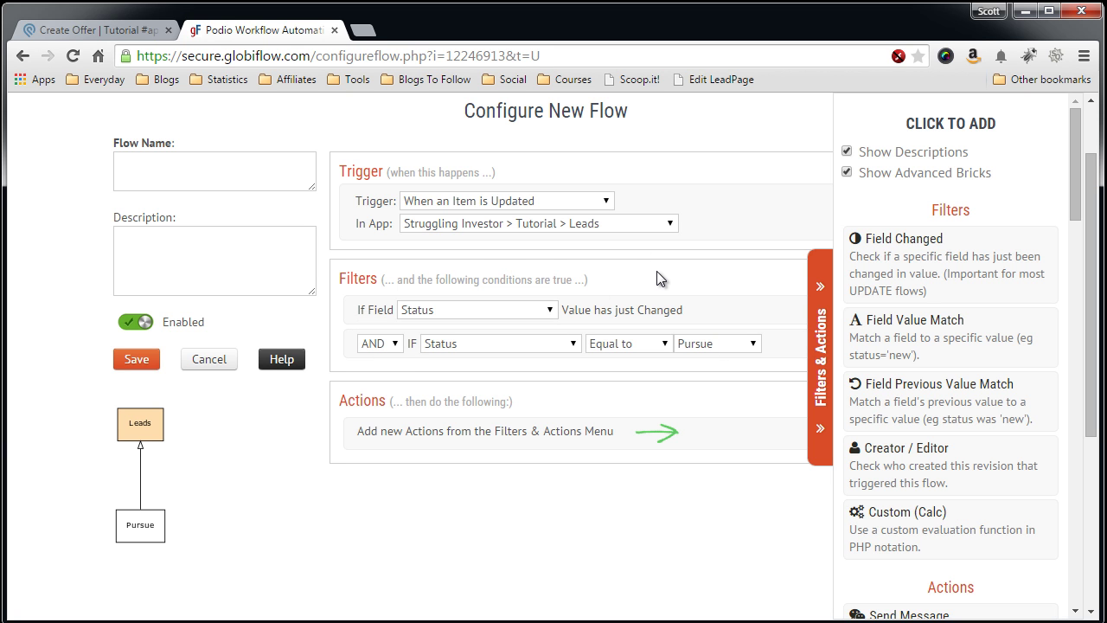
Add a Create Item action that creates an item in the Tutorial Pursue app
scroll(692, 298, "down", 2)
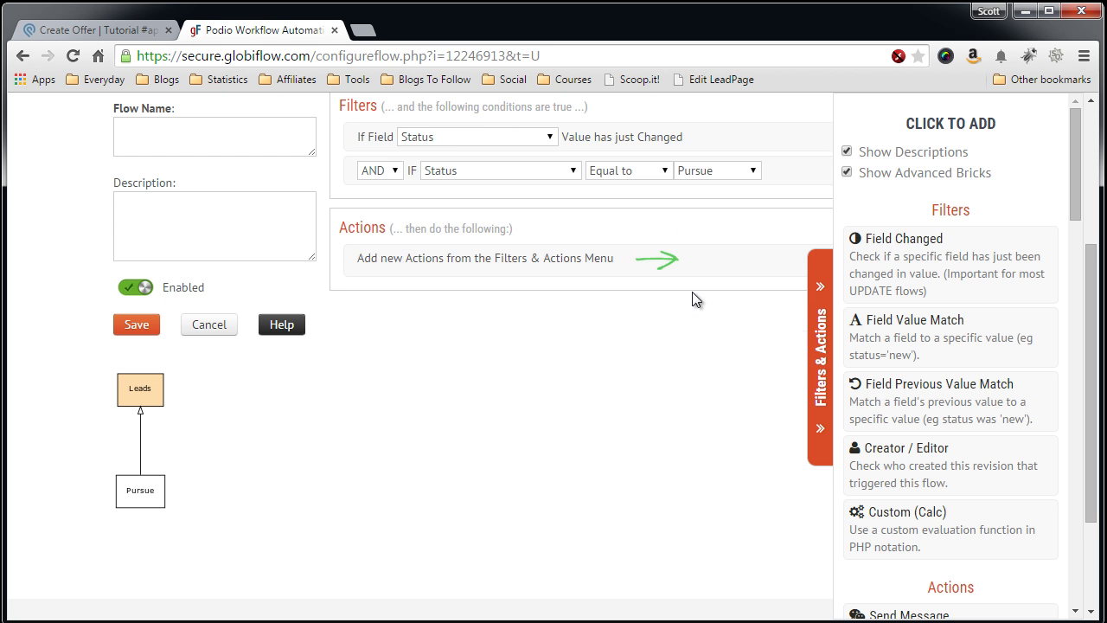
scroll(507, 314, "up", 1)
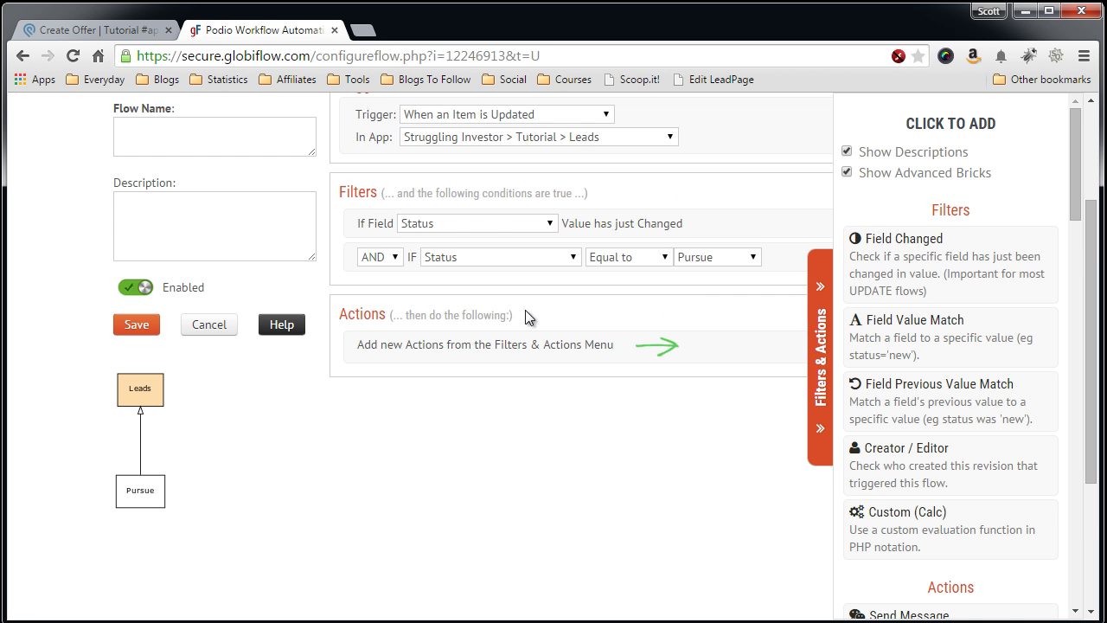
scroll(544, 321, "up", 1)
scroll(1032, 322, "down", 8)
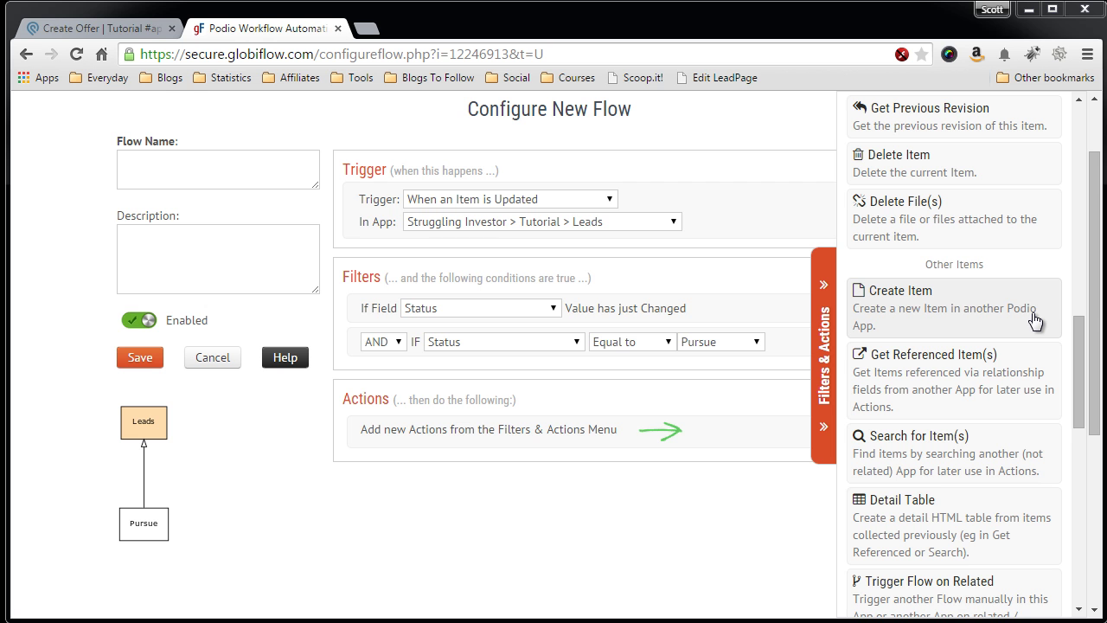
left_click(951, 316)
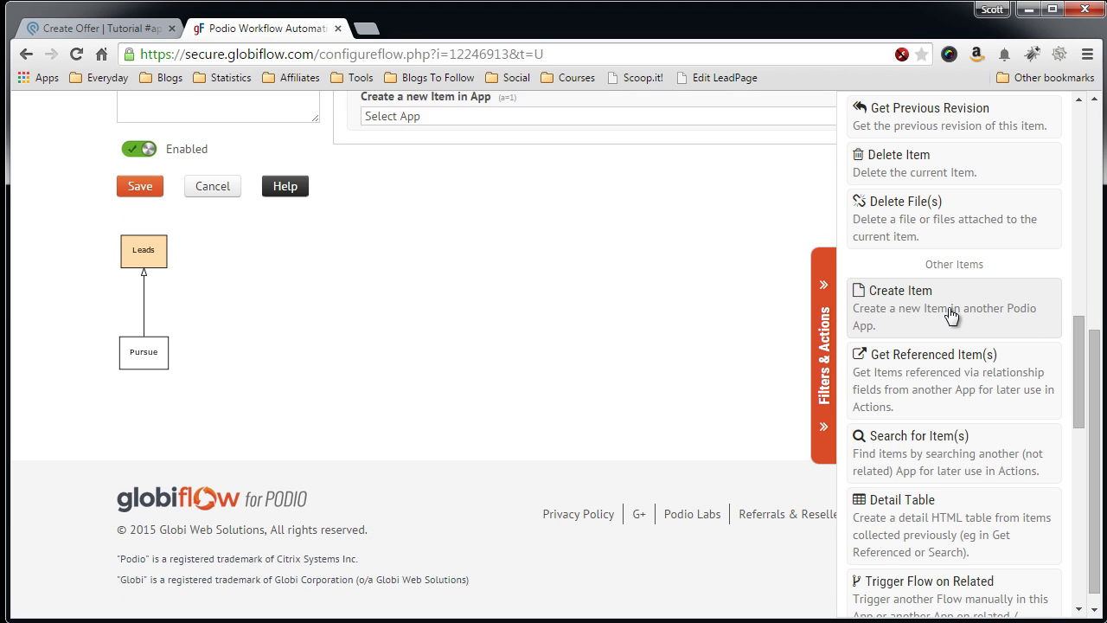
scroll(702, 334, "up", 1)
scroll(700, 343, "up", 3)
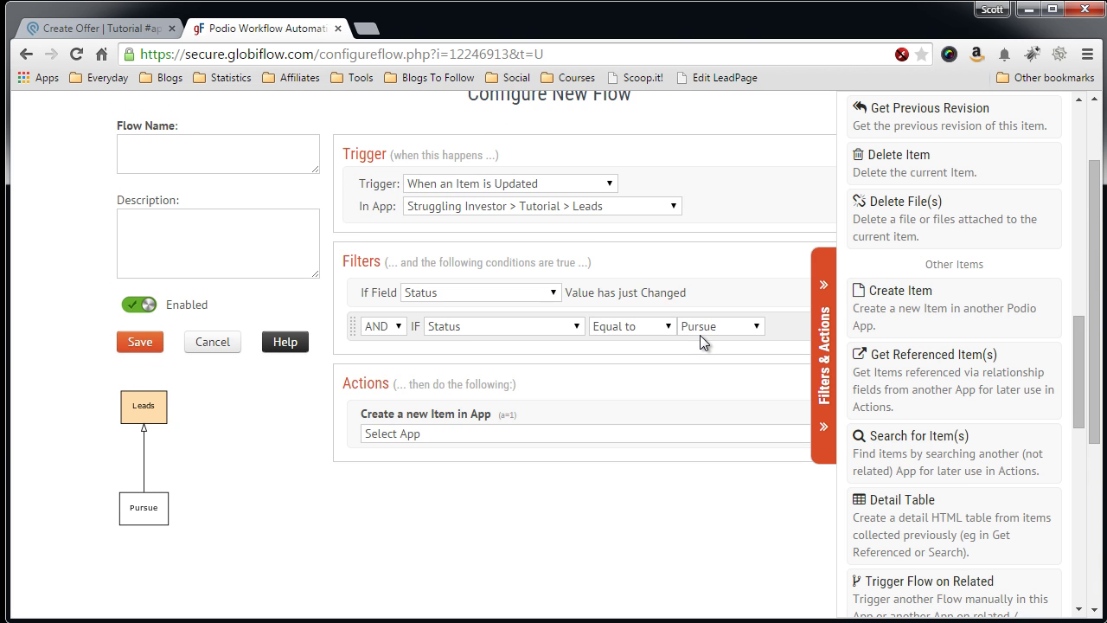
scroll(700, 343, "down", 1)
left_click(517, 346)
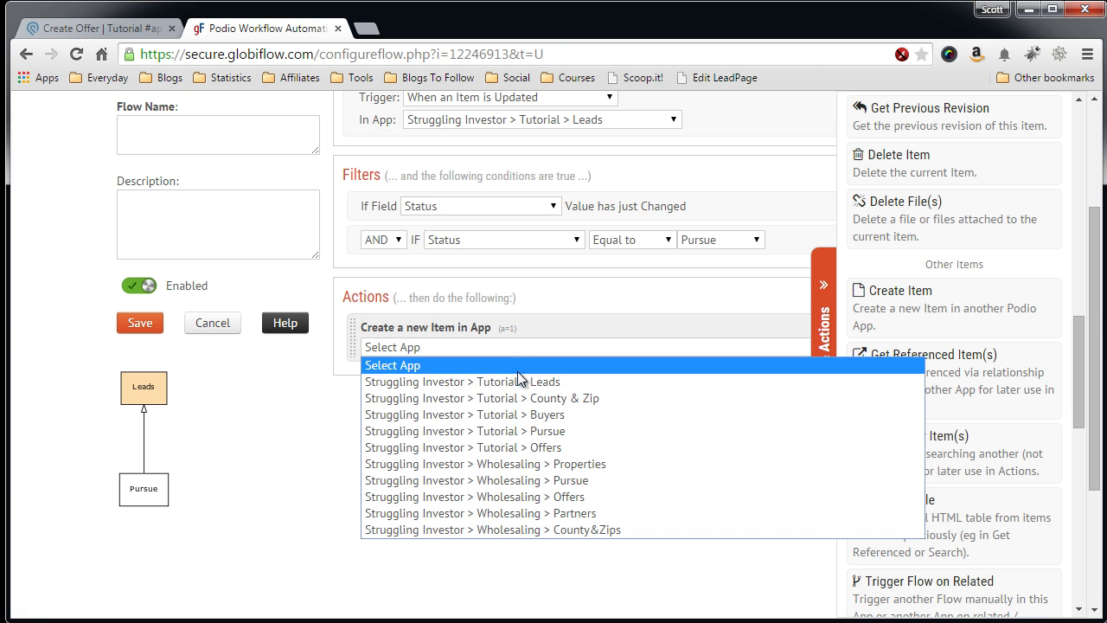
left_click(520, 431)
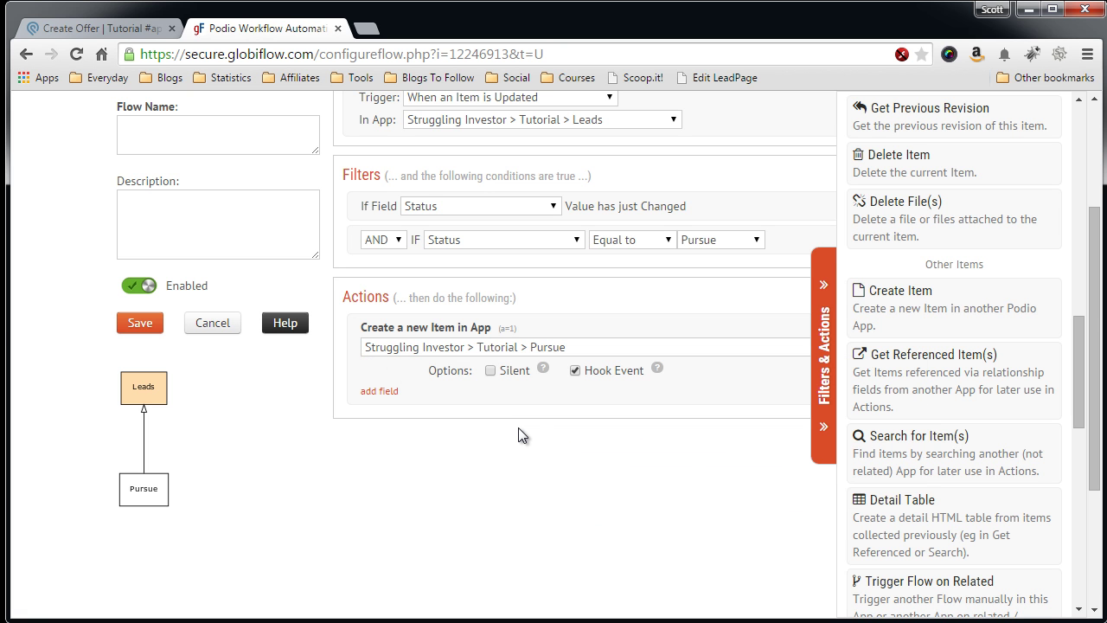
Link the new Pursue item to the current lead and set its Status to Working
scroll(441, 430, "down", 1)
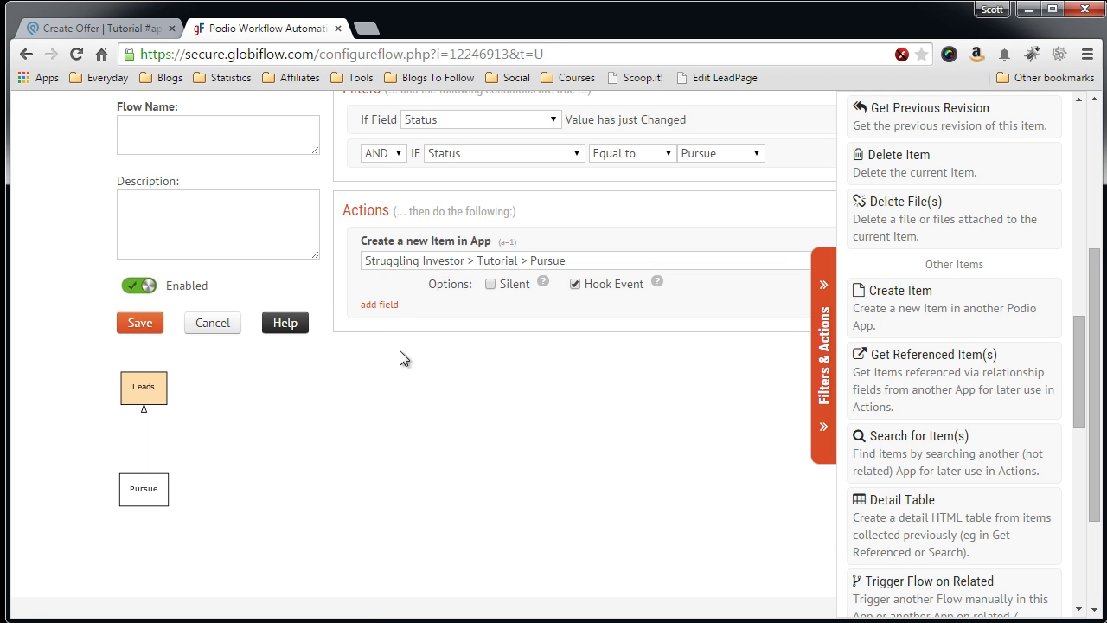
left_click(380, 305)
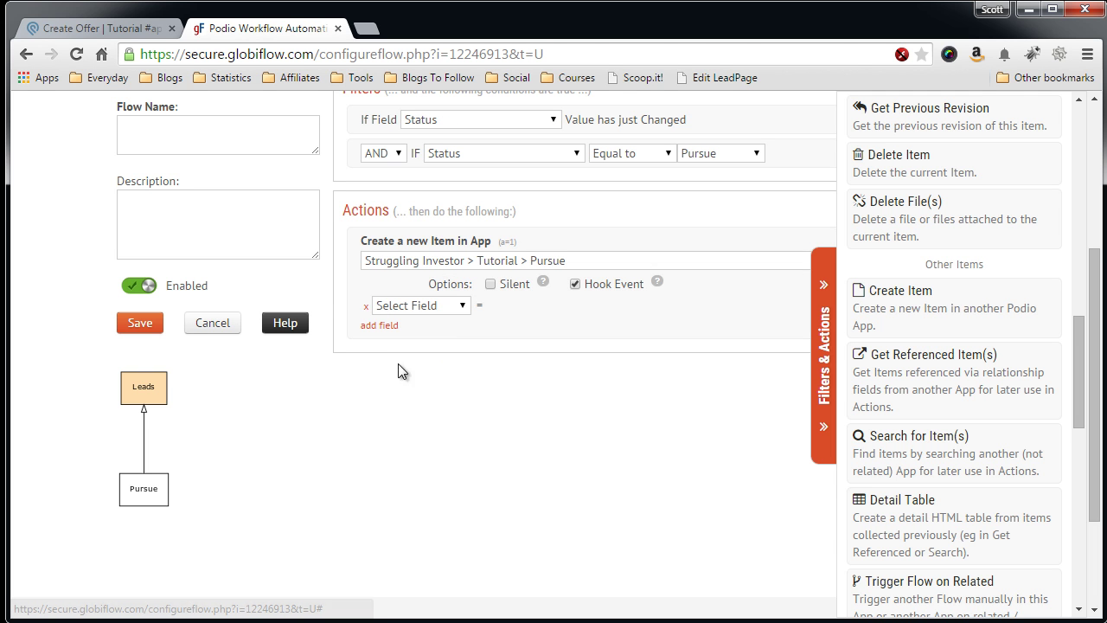
left_click(456, 307)
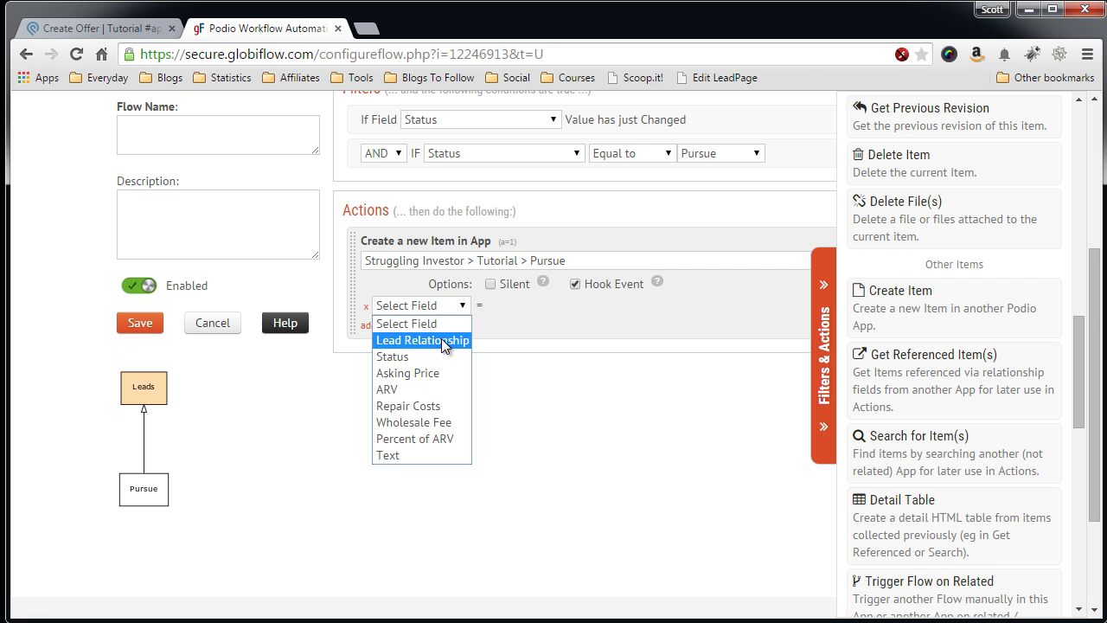
left_click(441, 338)
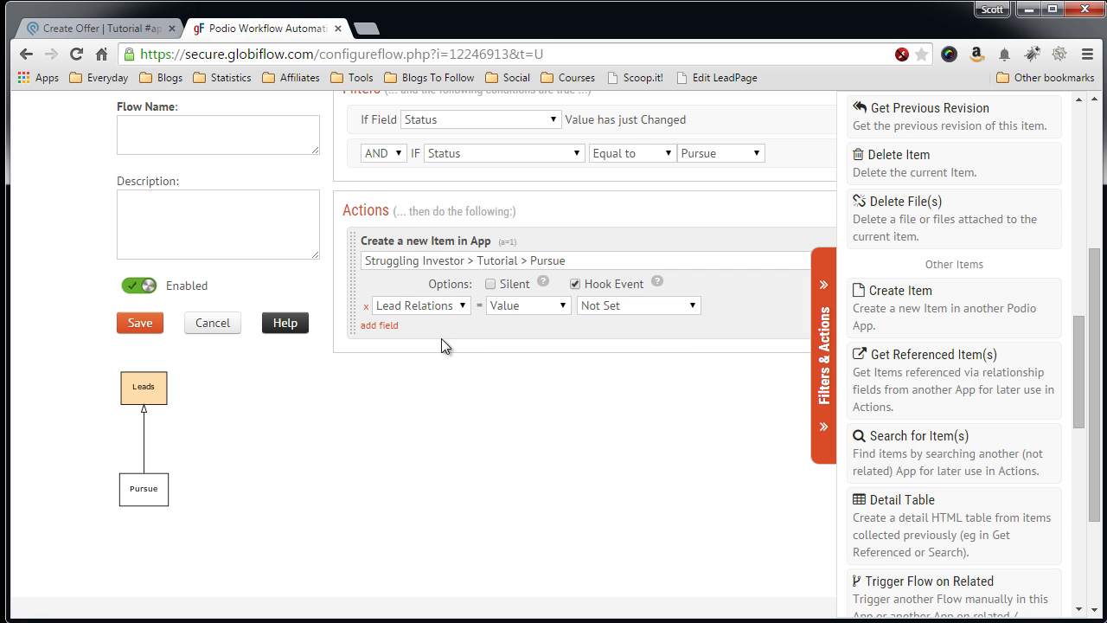
left_click(638, 309)
left_click(636, 339)
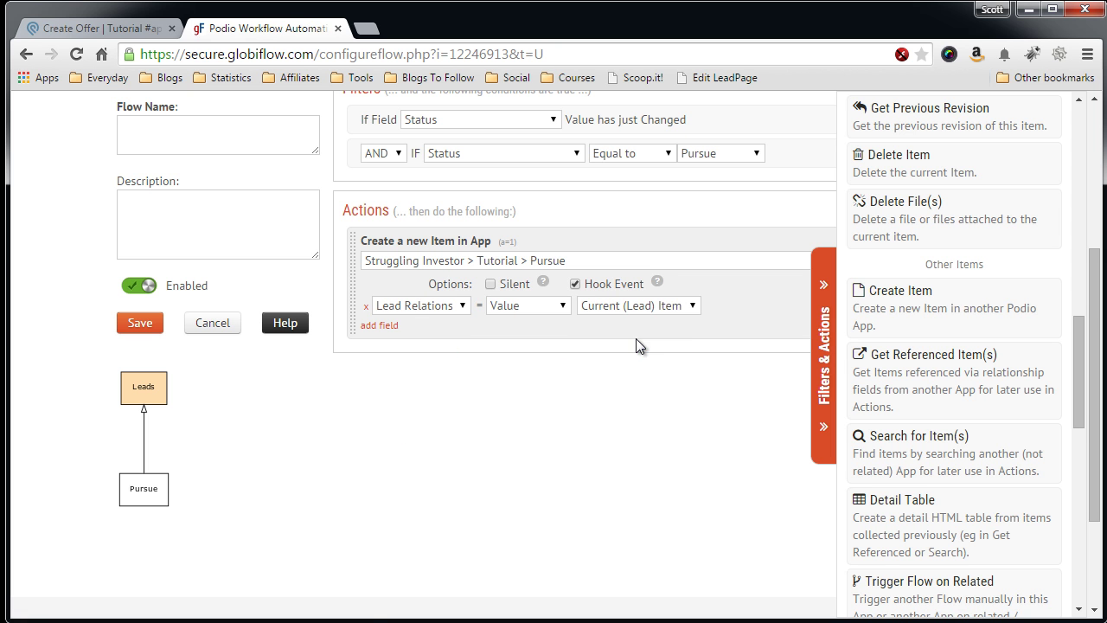
left_click(386, 326)
left_click(416, 332)
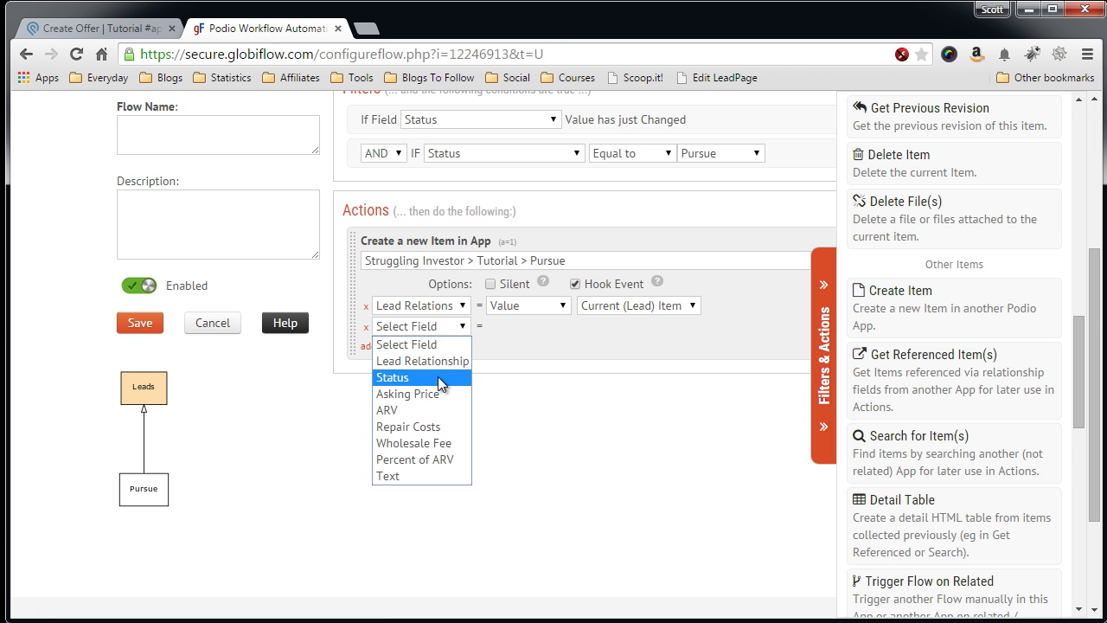
left_click(437, 378)
left_click(591, 328)
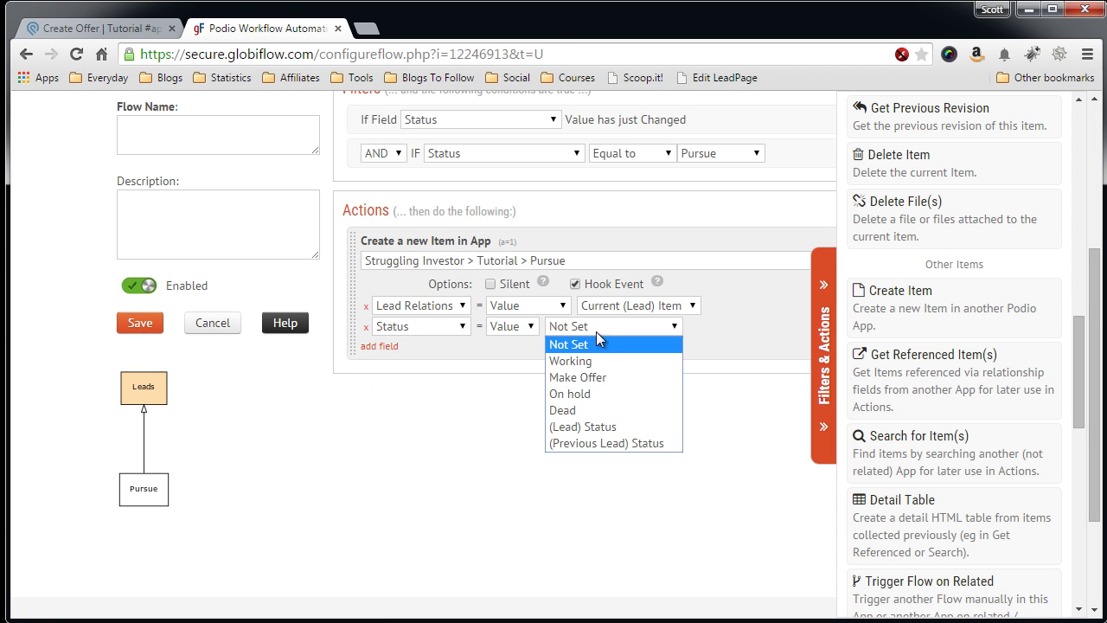
left_click(615, 360)
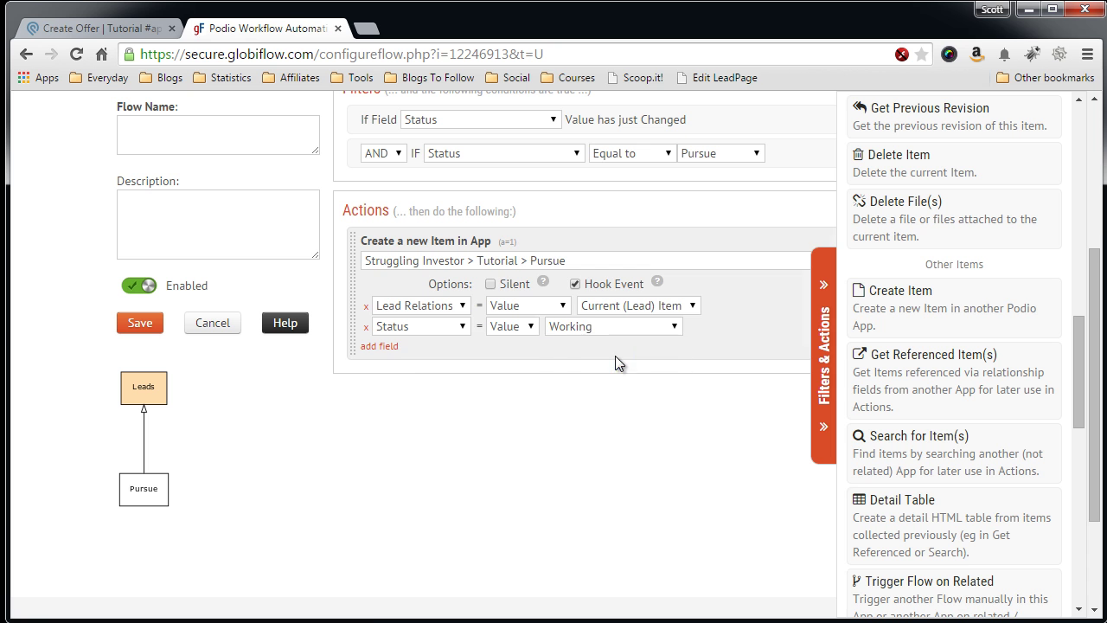
Fill the Asking Price field with the lead's Asking Price token, removing the extra empty row
left_click(388, 348)
left_click(424, 347)
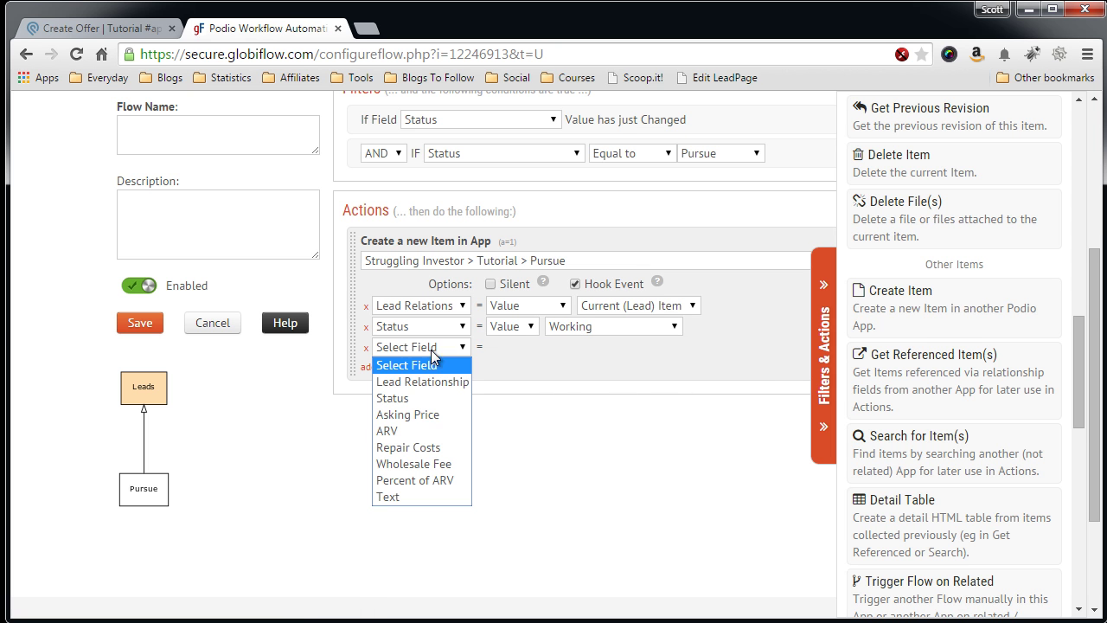
left_click(446, 414)
left_click(537, 349)
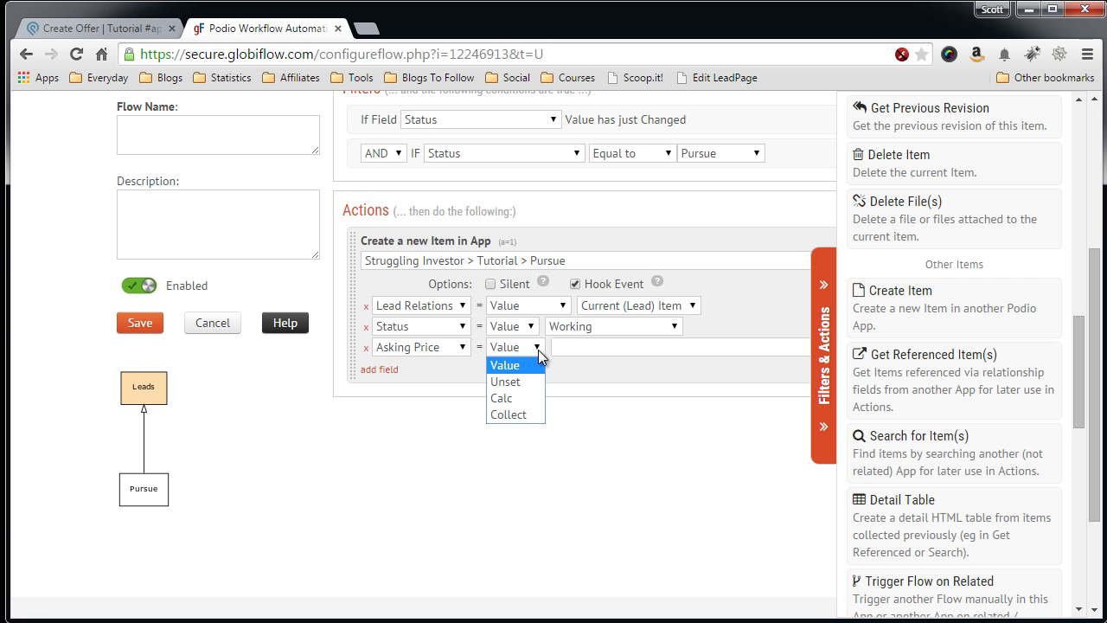
left_click(538, 349)
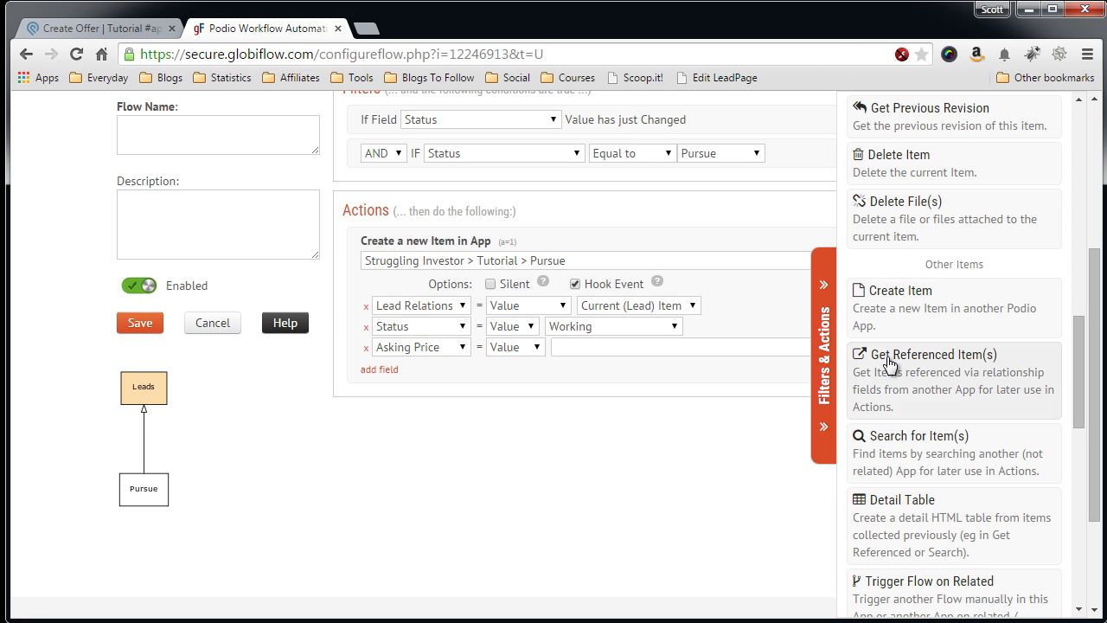
left_click(824, 355)
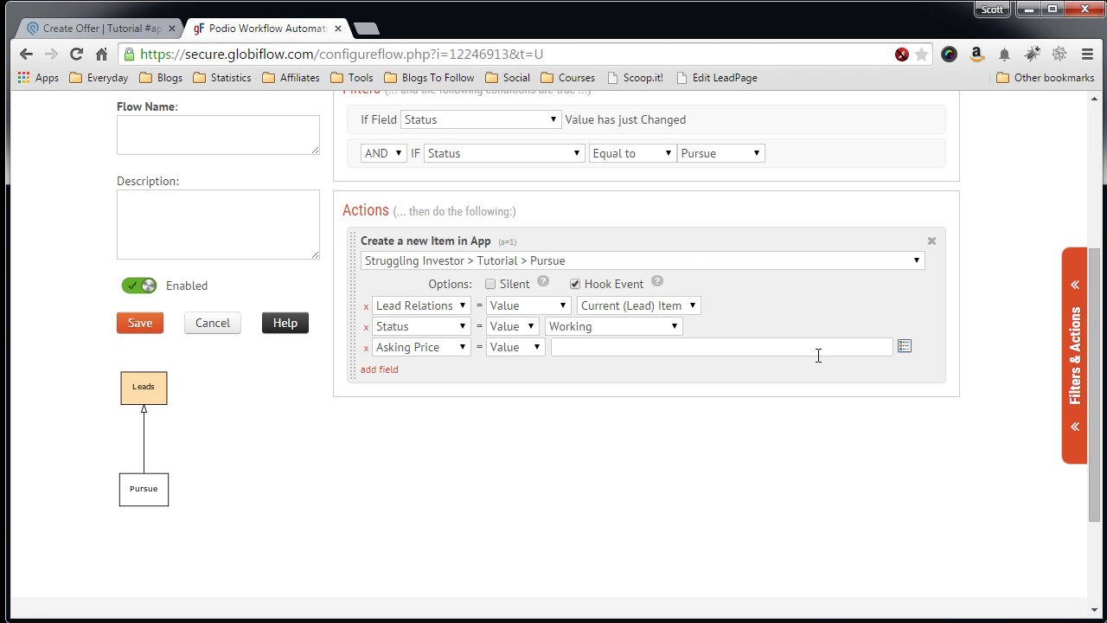
left_click(903, 347)
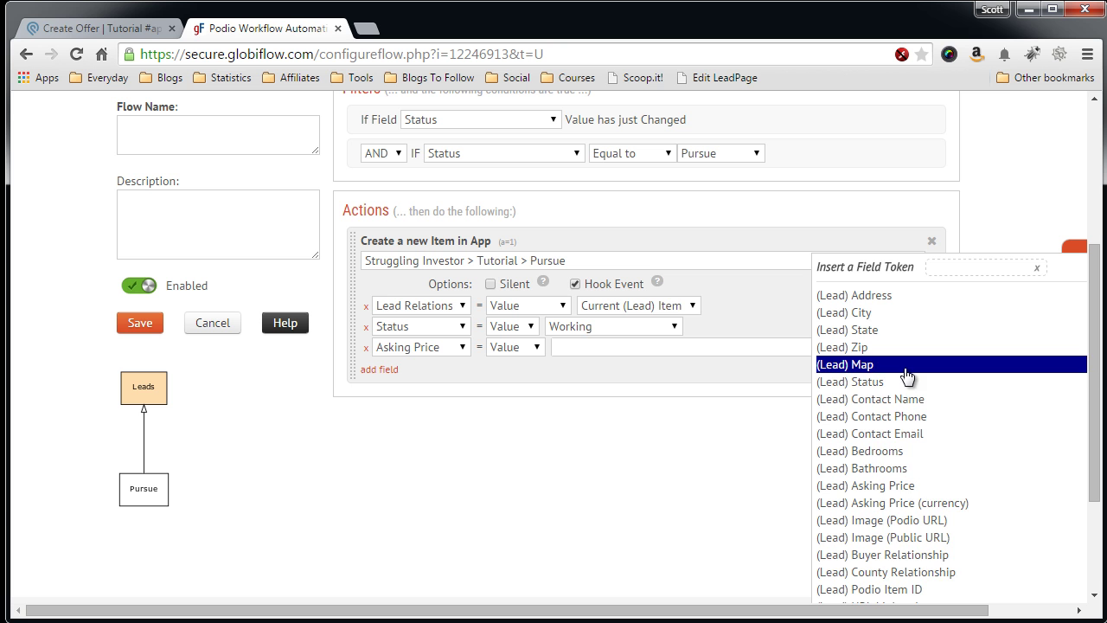
scroll(904, 380, "down", 1)
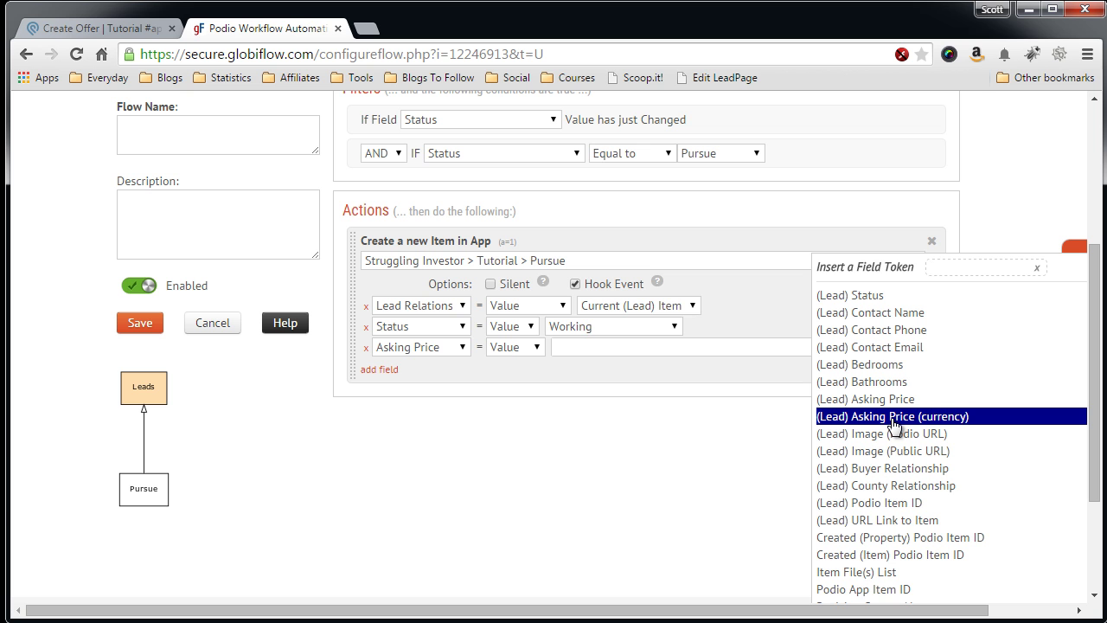
left_click(865, 399)
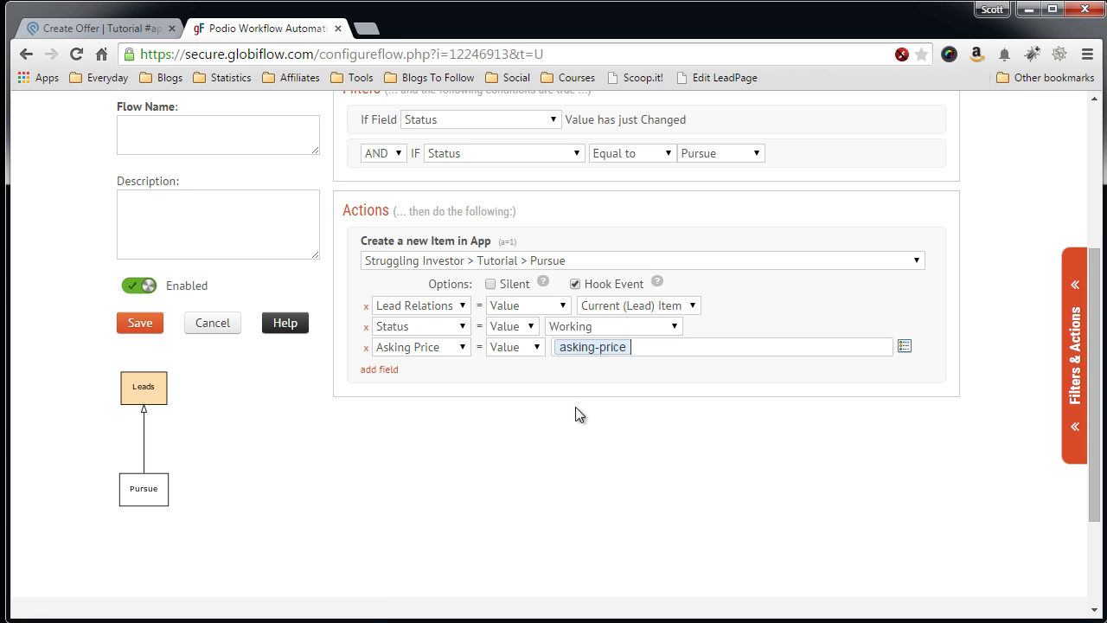
left_click(378, 369)
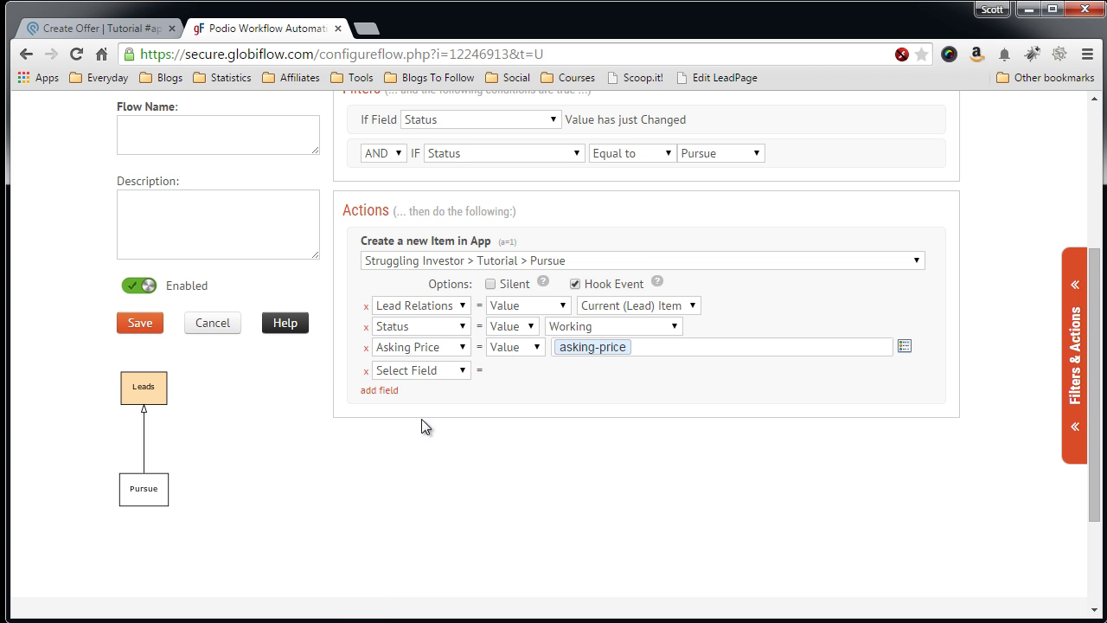
left_click(462, 372)
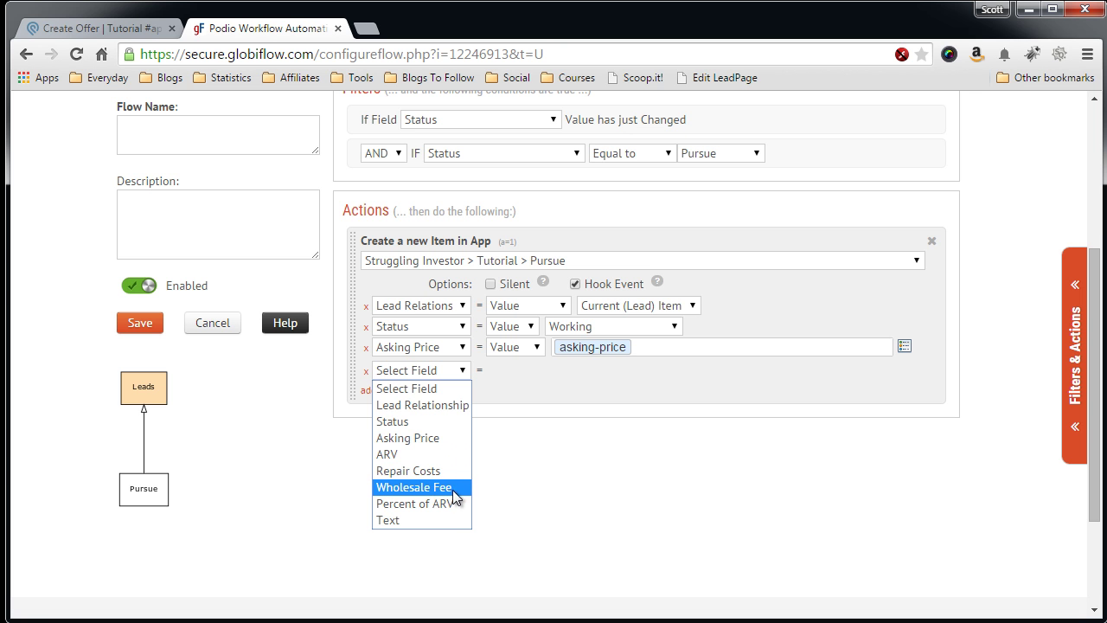
left_click(539, 411)
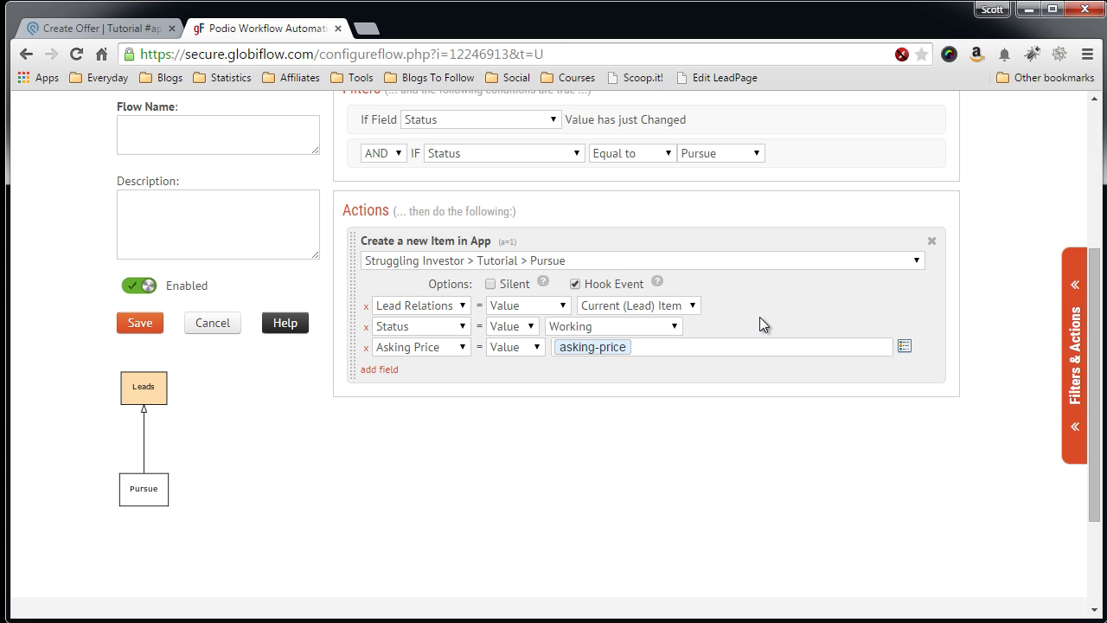
Add a comment action with the body 'Added Pursue Record'
left_click(1076, 277)
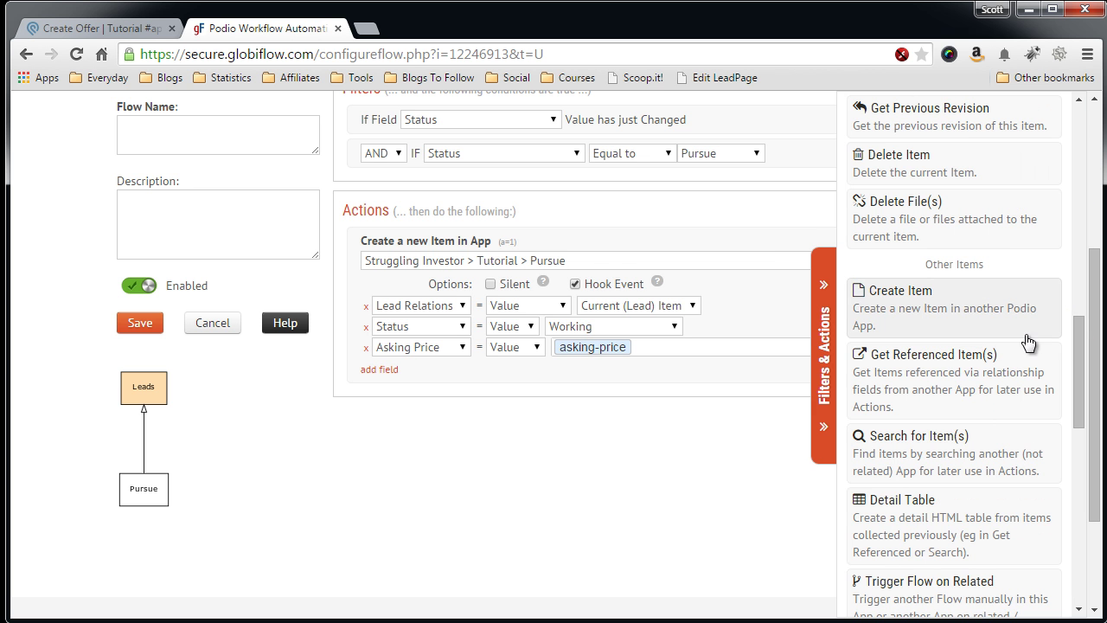
scroll(942, 341, "down", 3)
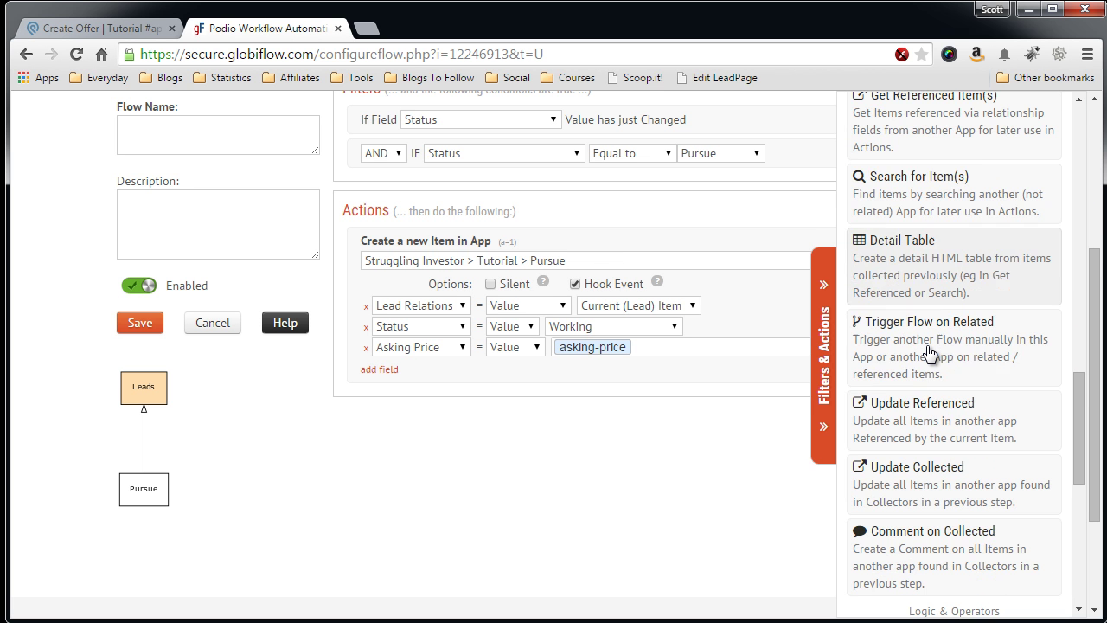
scroll(934, 337, "down", 10)
scroll(940, 317, "up", 3)
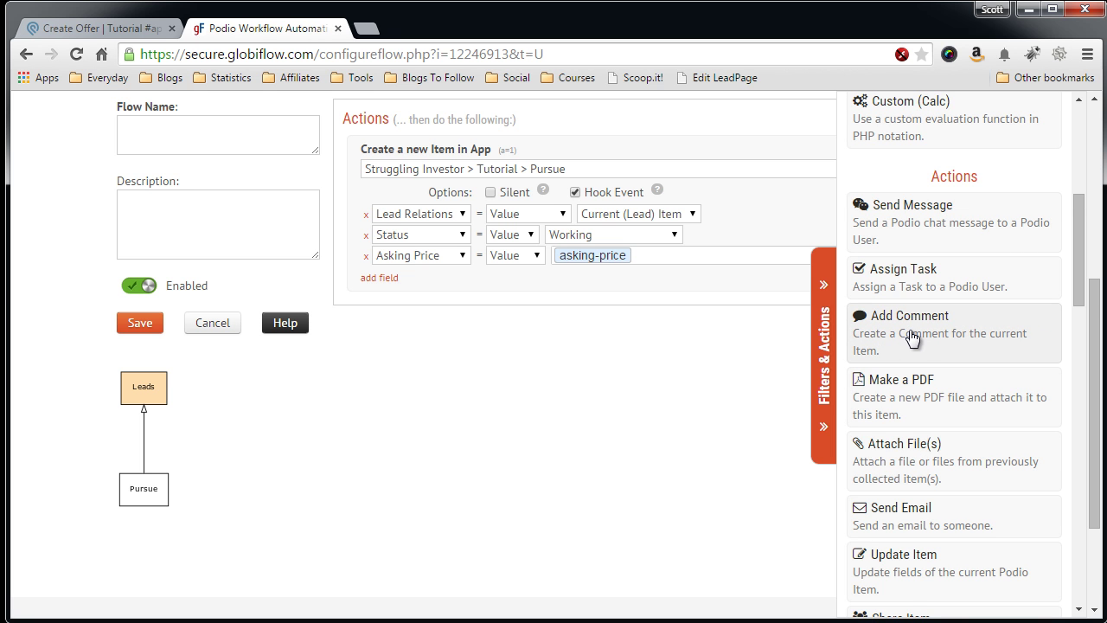
left_click(916, 333)
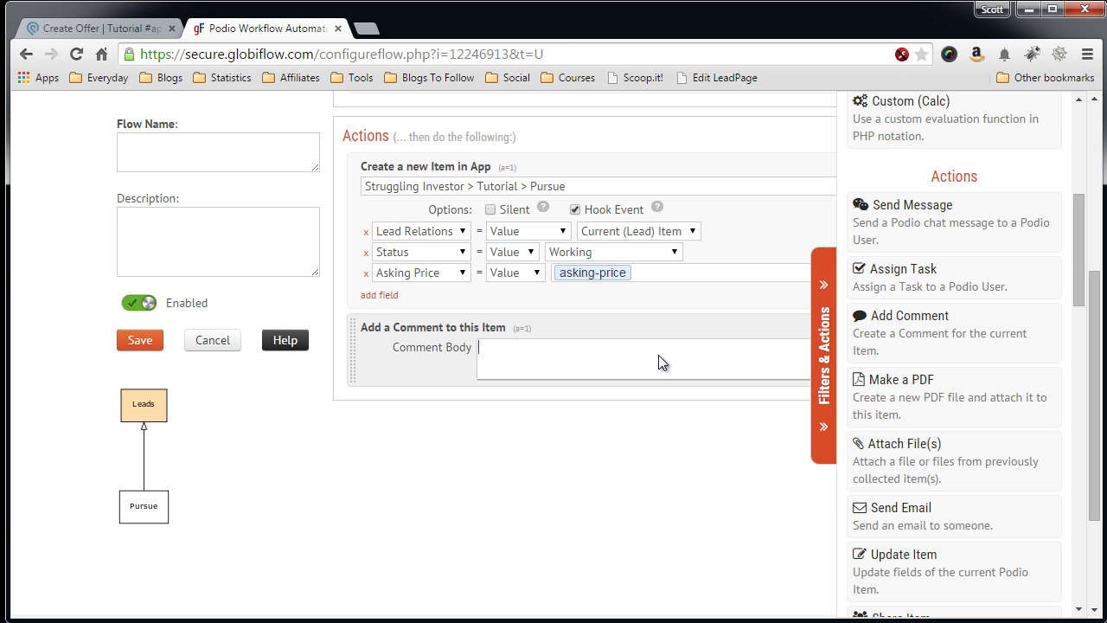
type("Added Pursue Record")
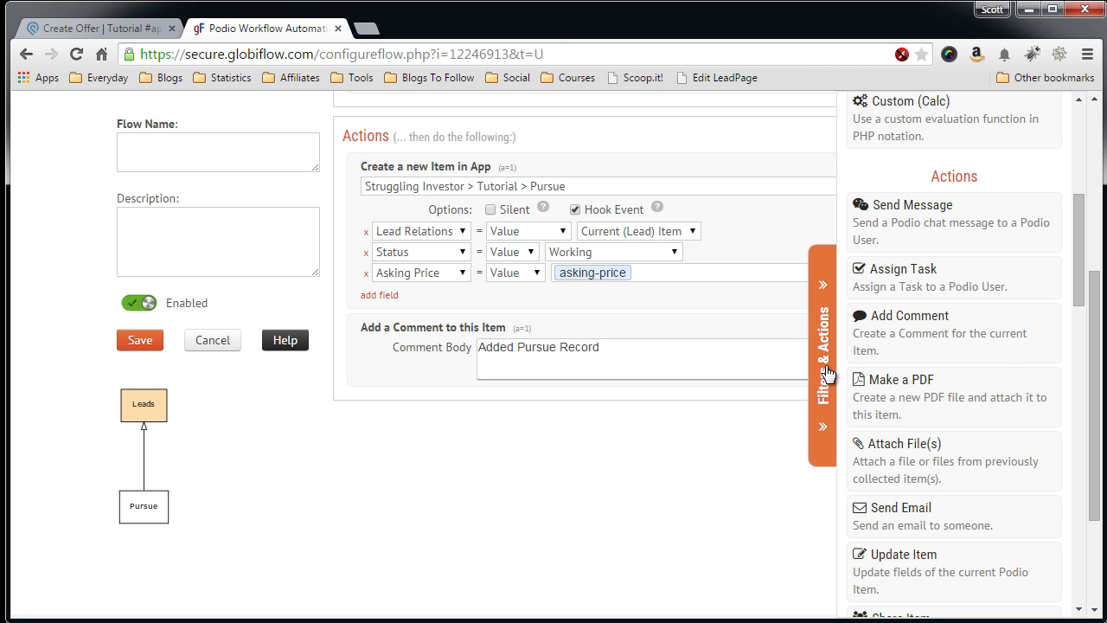
Add a task 'Gather further information for this lead' due Current Date +1 days
left_click(920, 279)
left_click(570, 407)
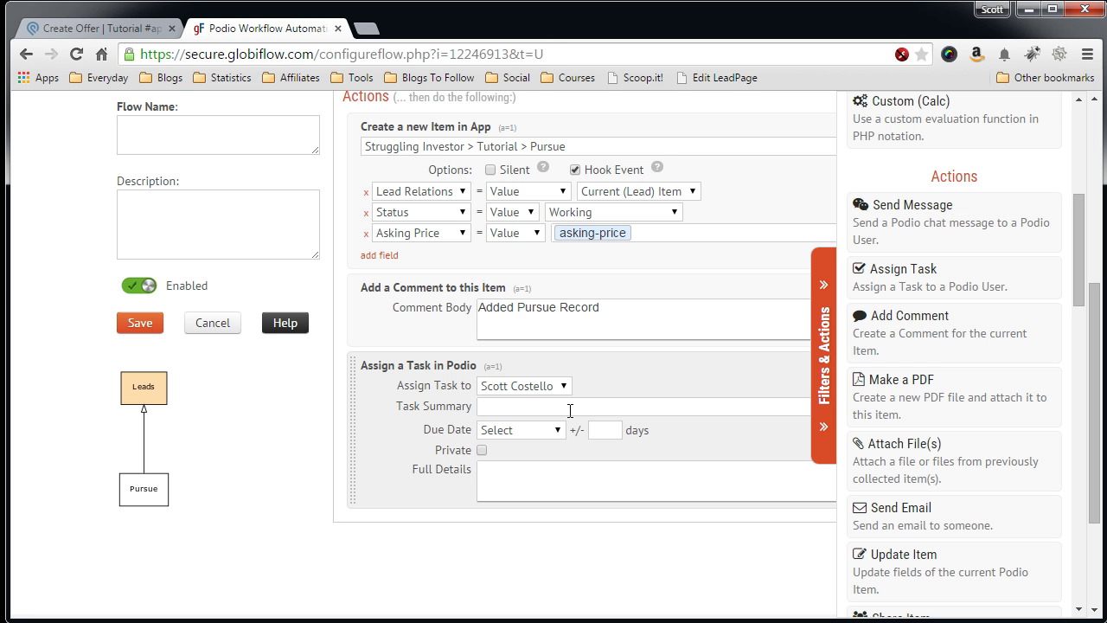
type("Gather further information for this lead")
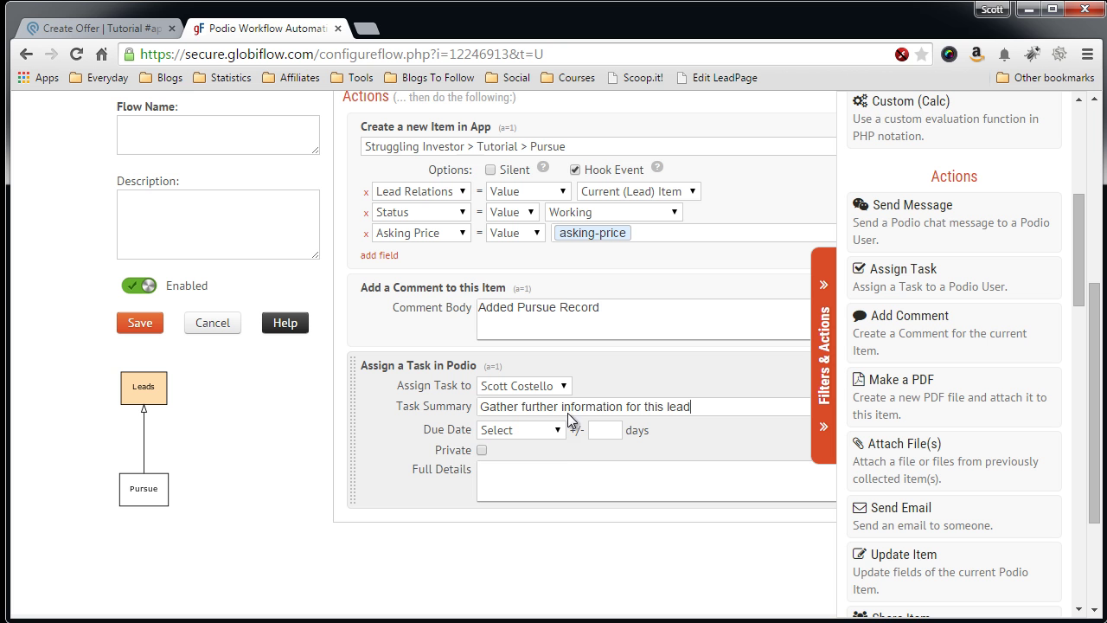
left_click(558, 429)
left_click(556, 464)
left_click(603, 428)
type("1")
Copy the task summary into the task's Full Details field
left_click_drag(717, 405, 481, 408)
key("ctrl+c")
left_click(541, 471)
key("ctrl+v")
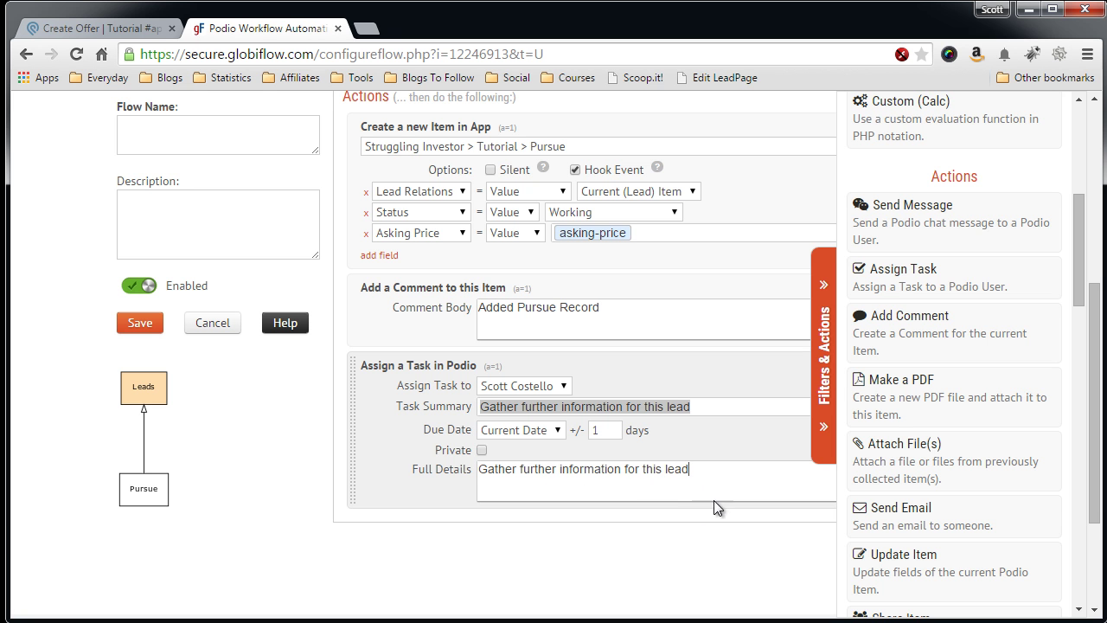
Collapse the actions panel and review the Trigger, Filters and Actions sections
left_click(816, 381)
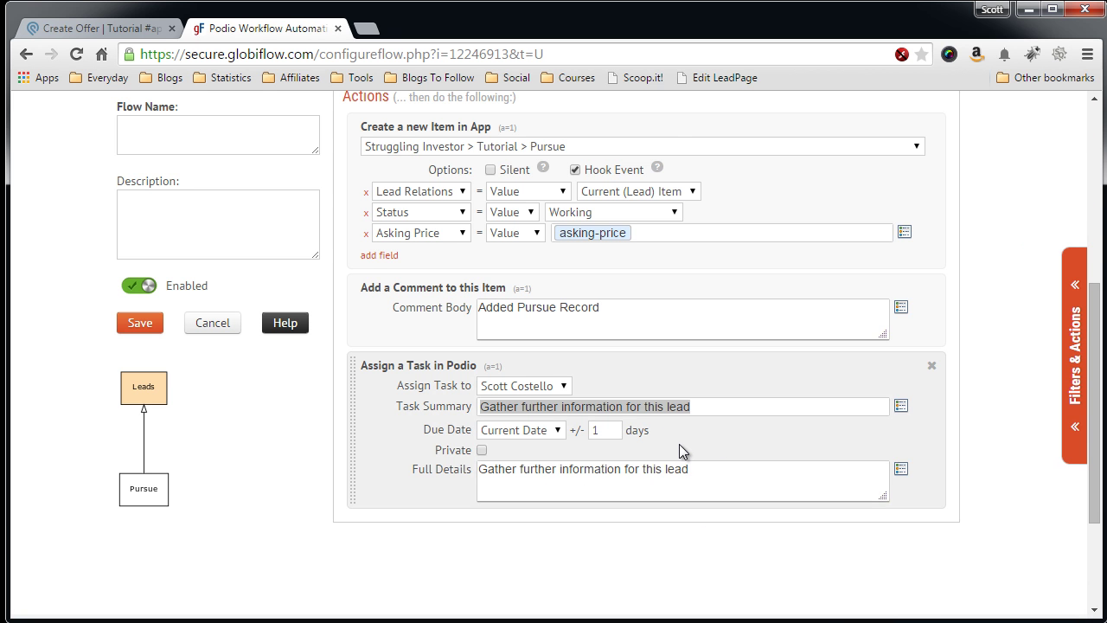
scroll(679, 444, "up", 3)
scroll(536, 389, "down", 2)
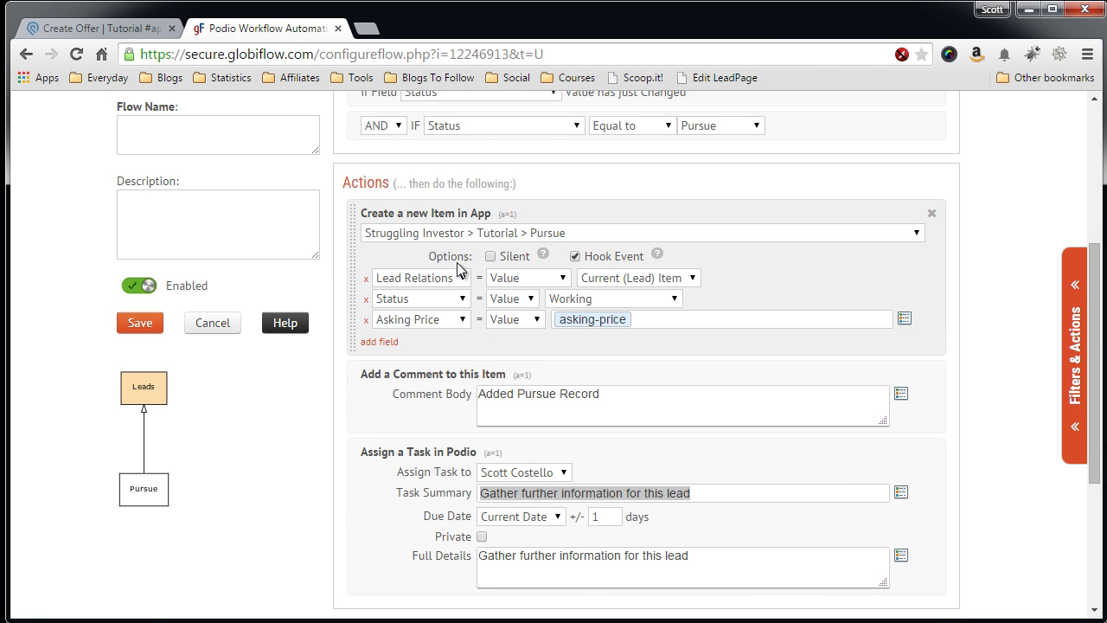
scroll(458, 269, "up", 5)
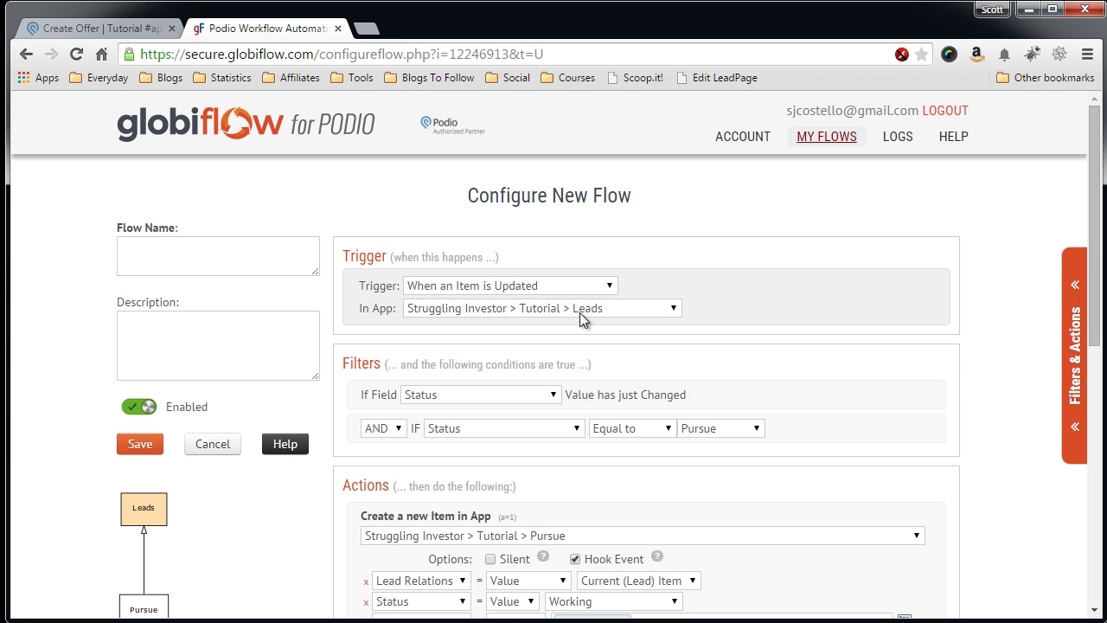
scroll(585, 325, "down", 2)
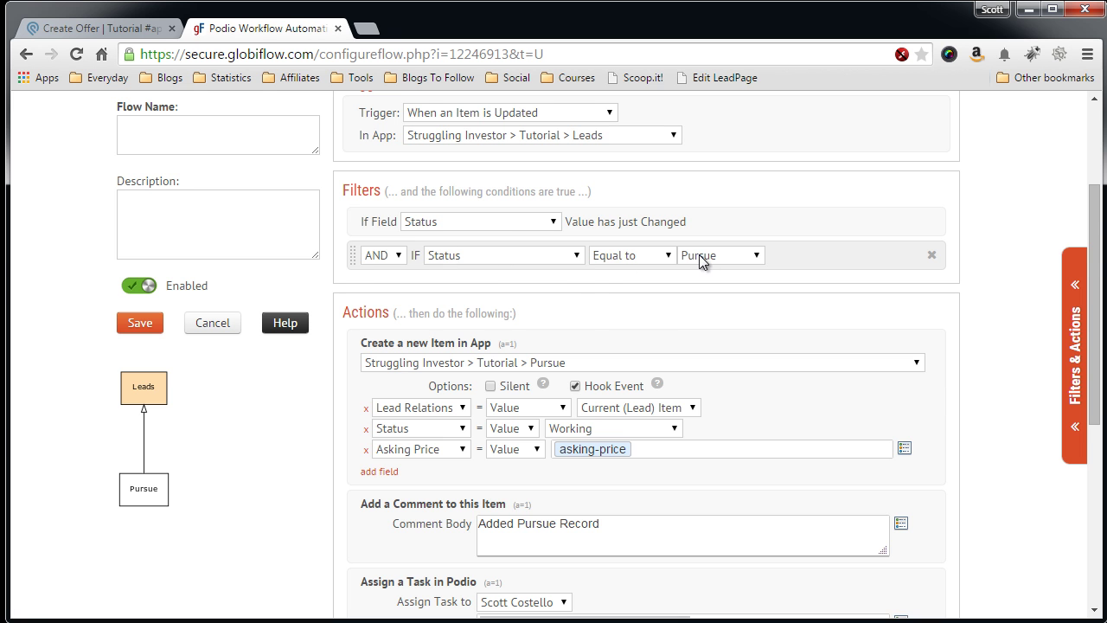
scroll(584, 275, "down", 1)
scroll(584, 275, "down", 1)
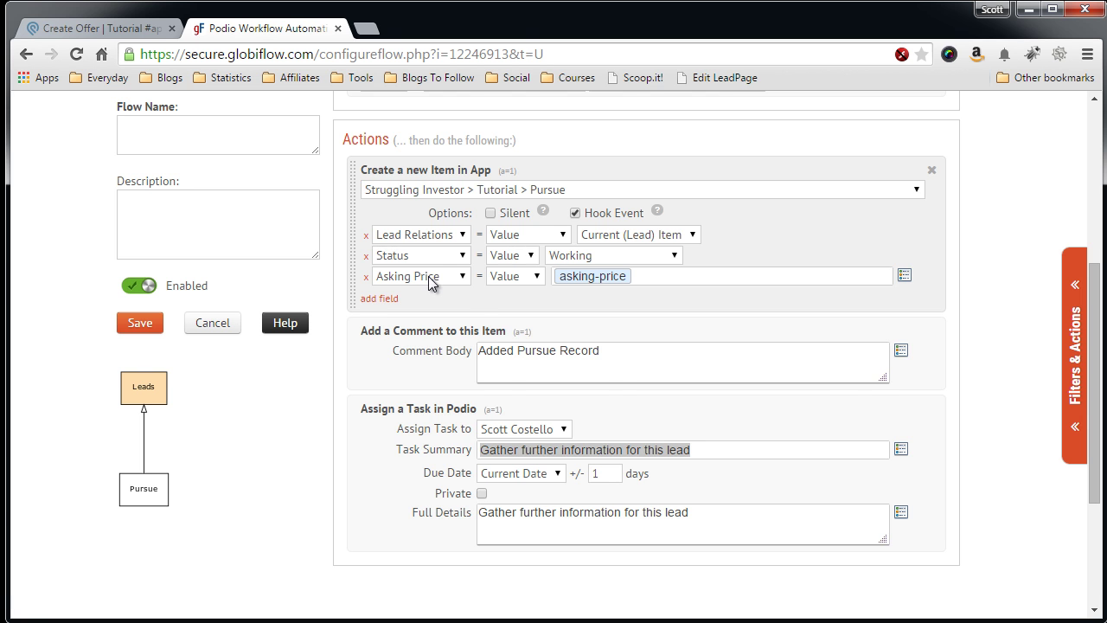
scroll(429, 278, "down", 1)
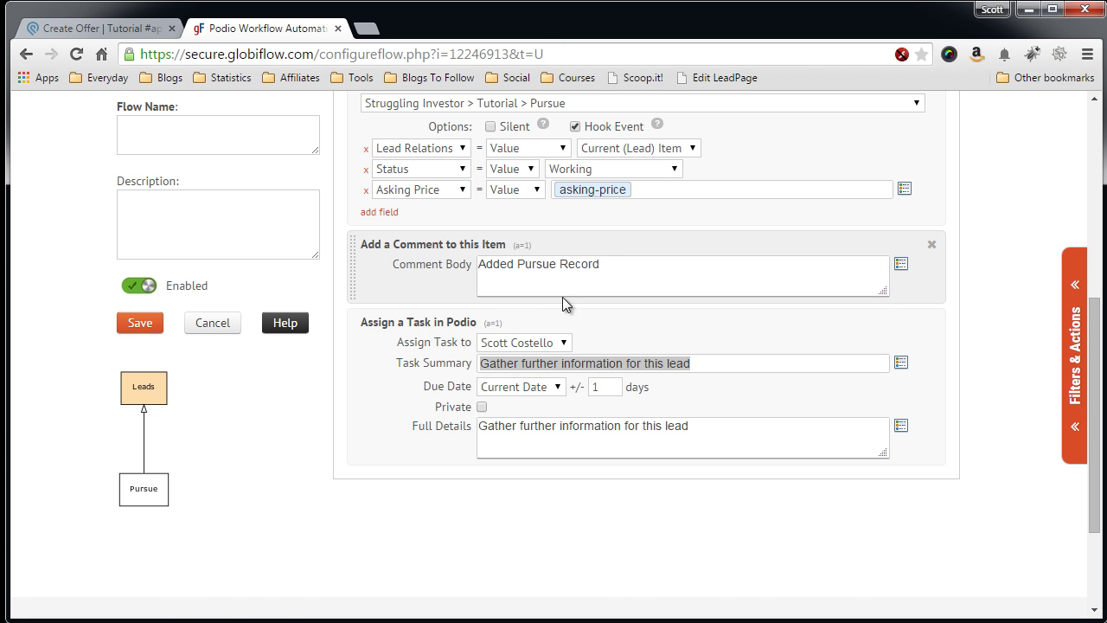
scroll(412, 306, "down", 1)
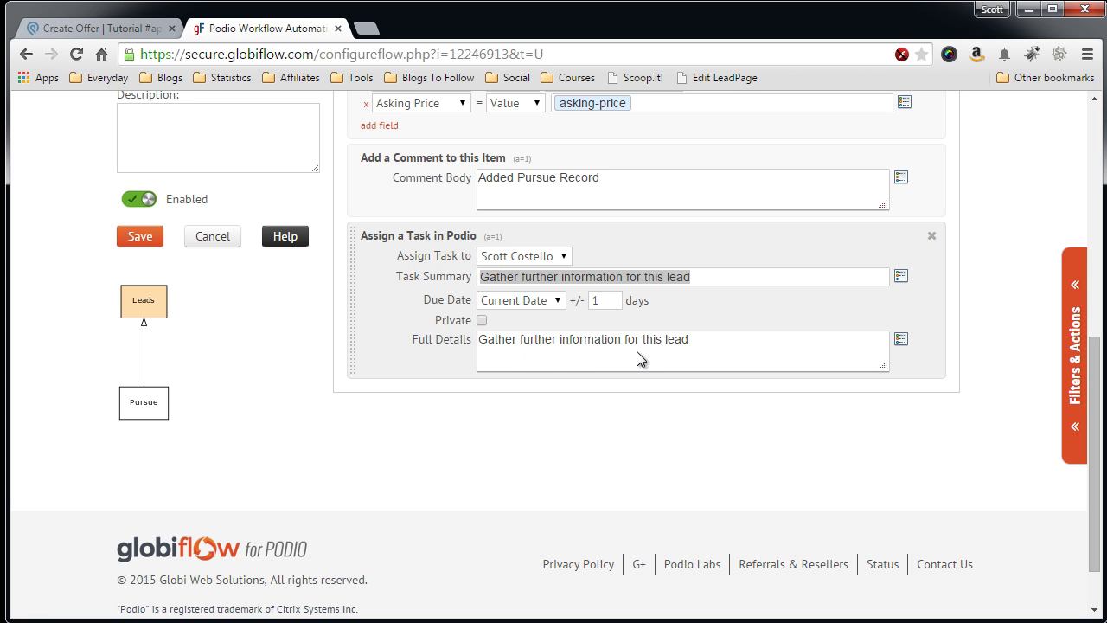
scroll(317, 393, "up", 3)
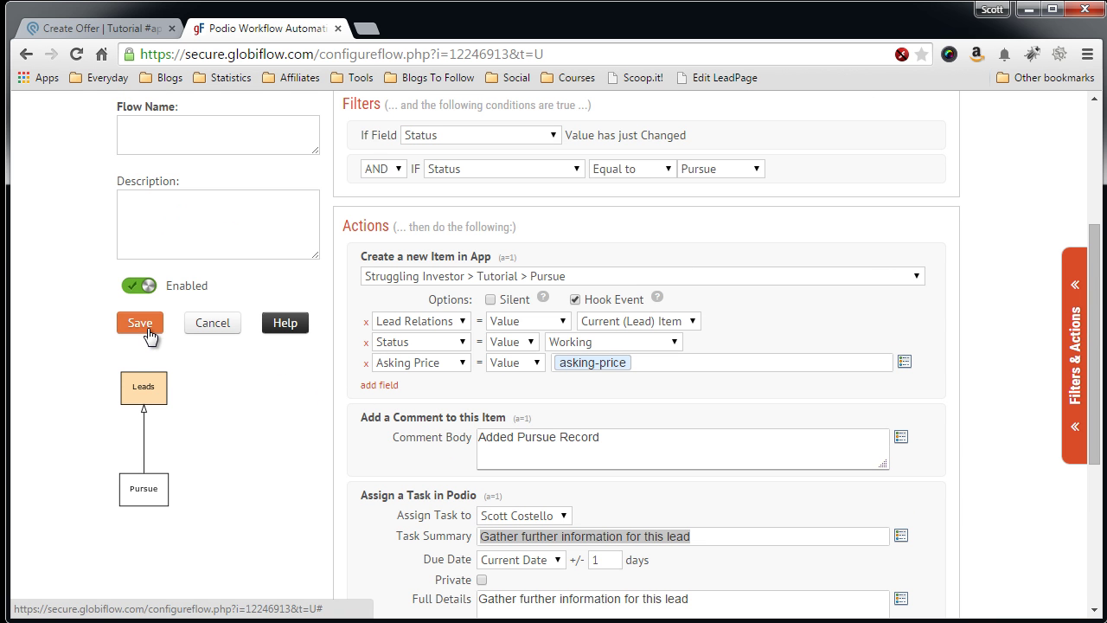
Name the flow 'Create Pursue Record' and save it after clearing the missing-name error
left_click(148, 335)
left_click(637, 328)
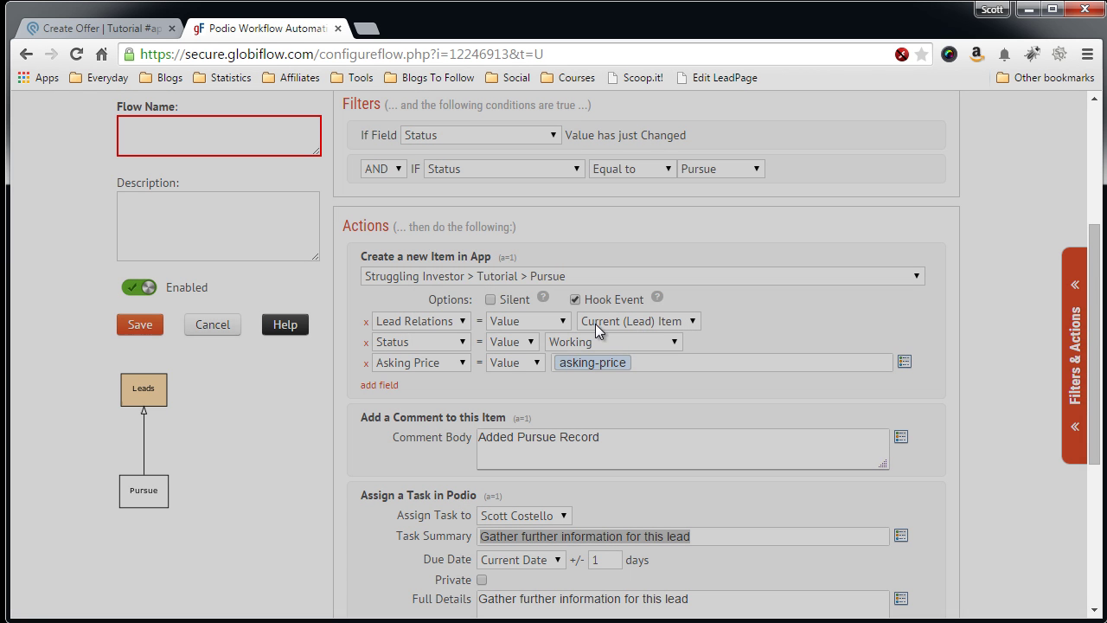
scroll(320, 263, "up", 1)
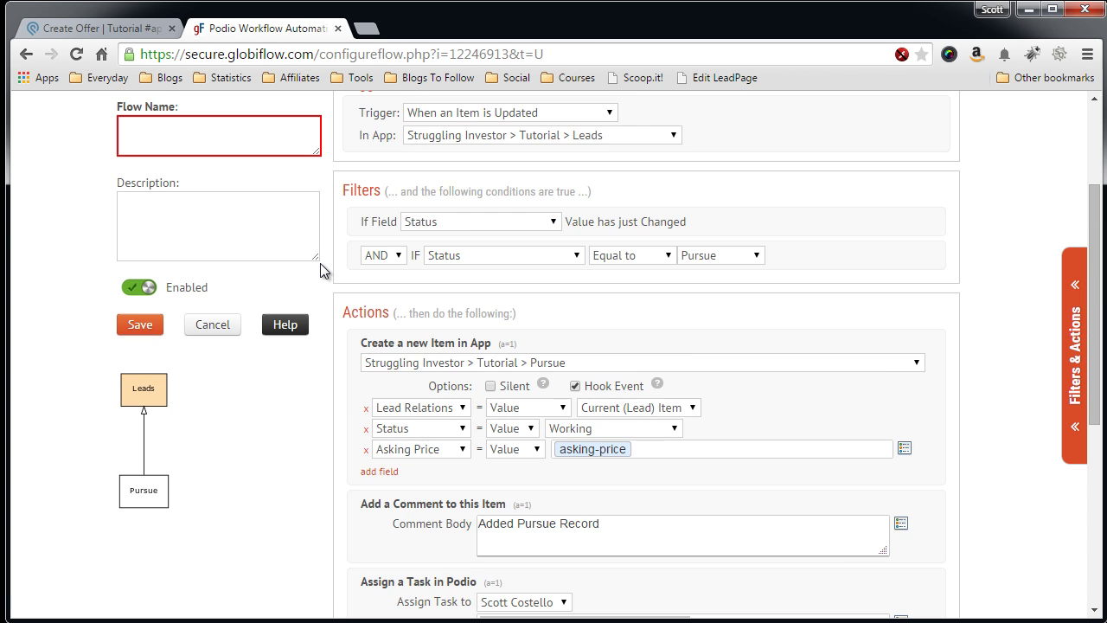
left_click(272, 147)
type("Create Pursue Record")
left_click(234, 206)
left_click(145, 323)
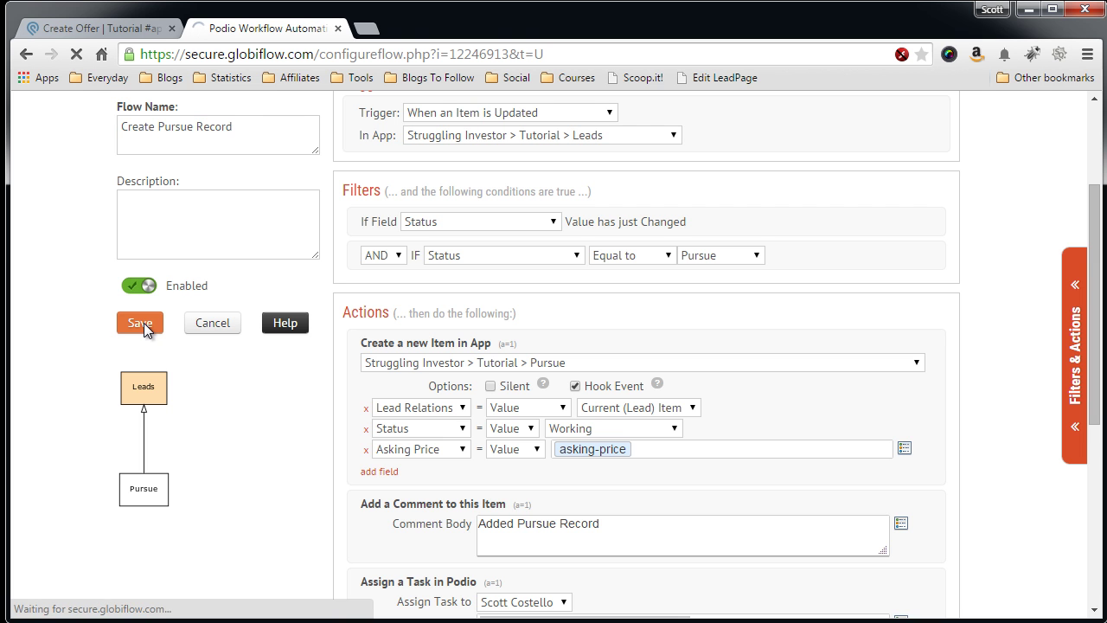